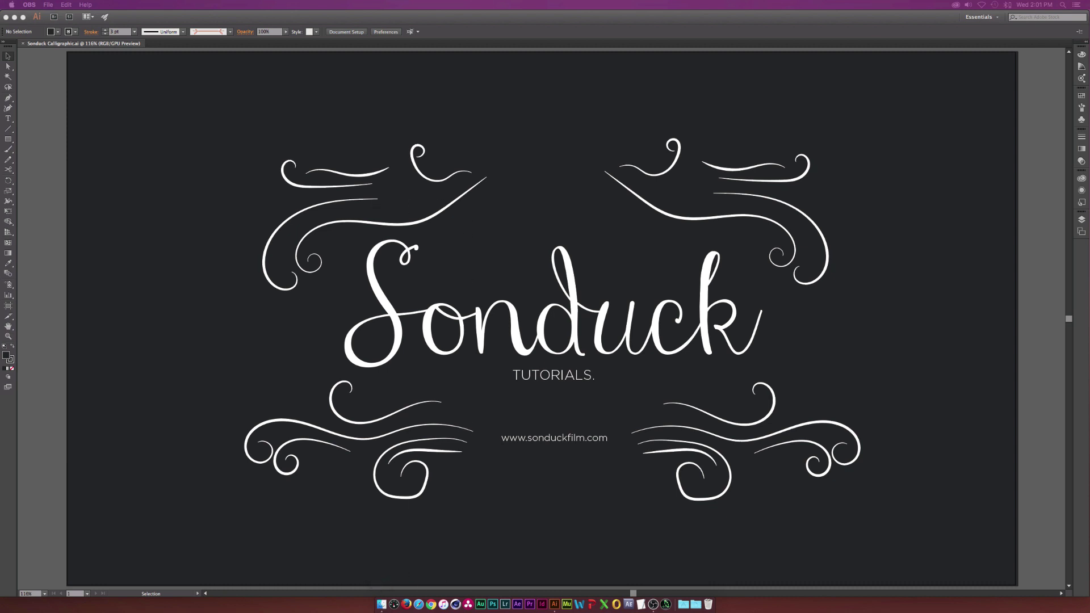
- Close the Demo.mov preview in Finder and return to Illustrator
drag(3, 126, 524, 111)
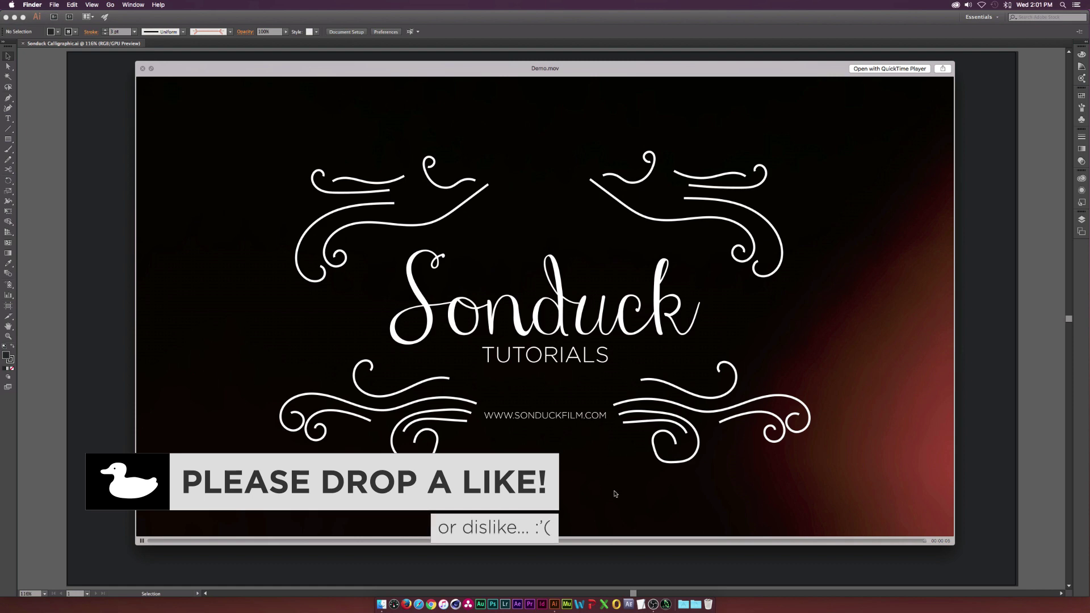
drag(589, 543, 204, 546)
key(space)
click(223, 385)
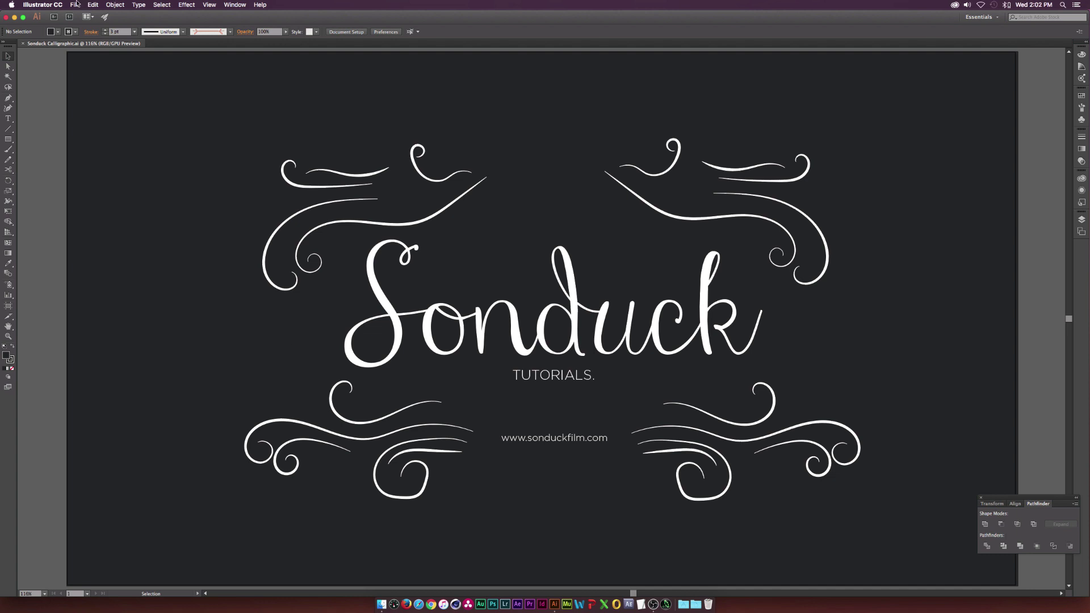
- Create a new 1920 × 1080 px RGB document
click(75, 5)
click(98, 15)
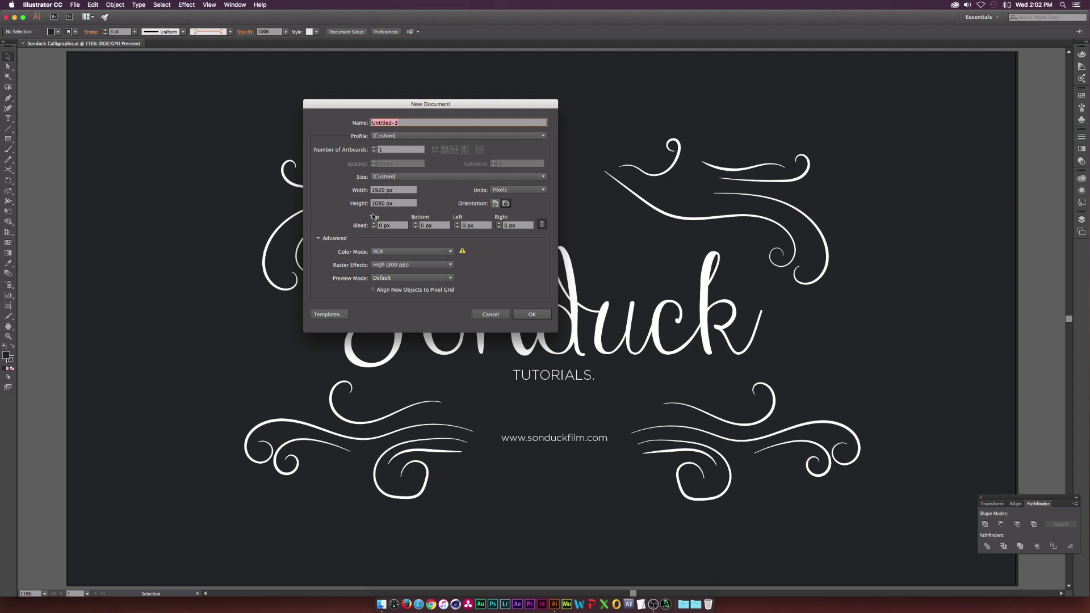
click(532, 313)
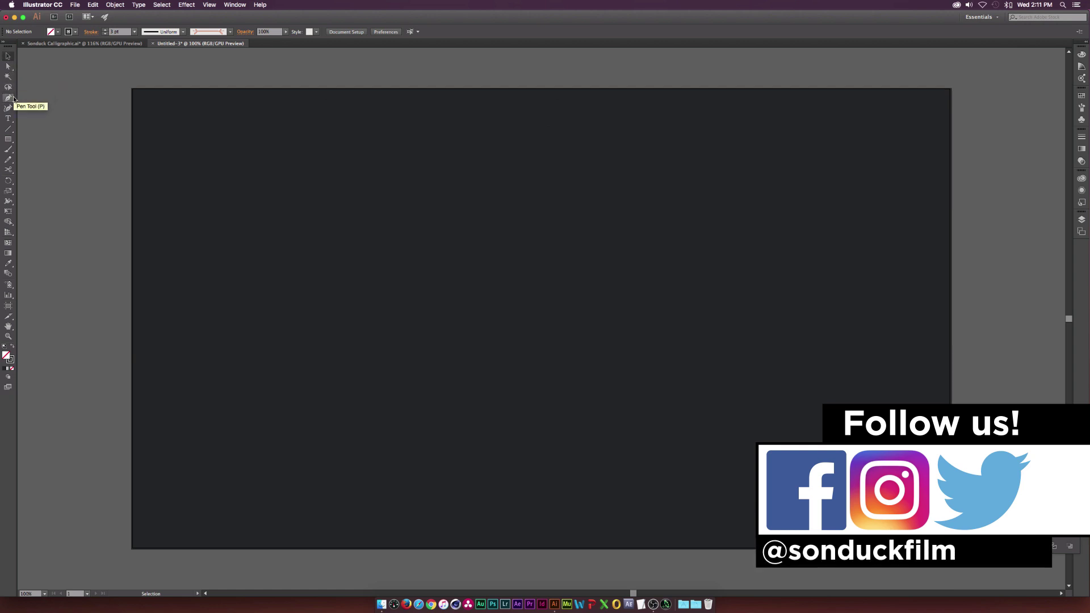
- Type 'Sonduck' at the centre of the artboard and select the text
click(8, 118)
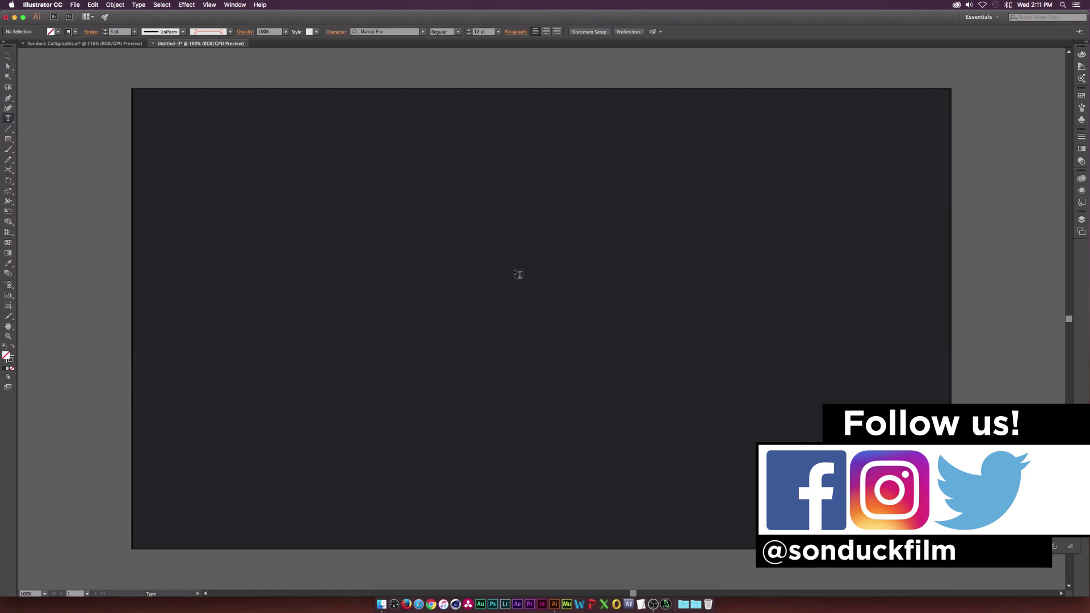
click(546, 297)
text(SO)
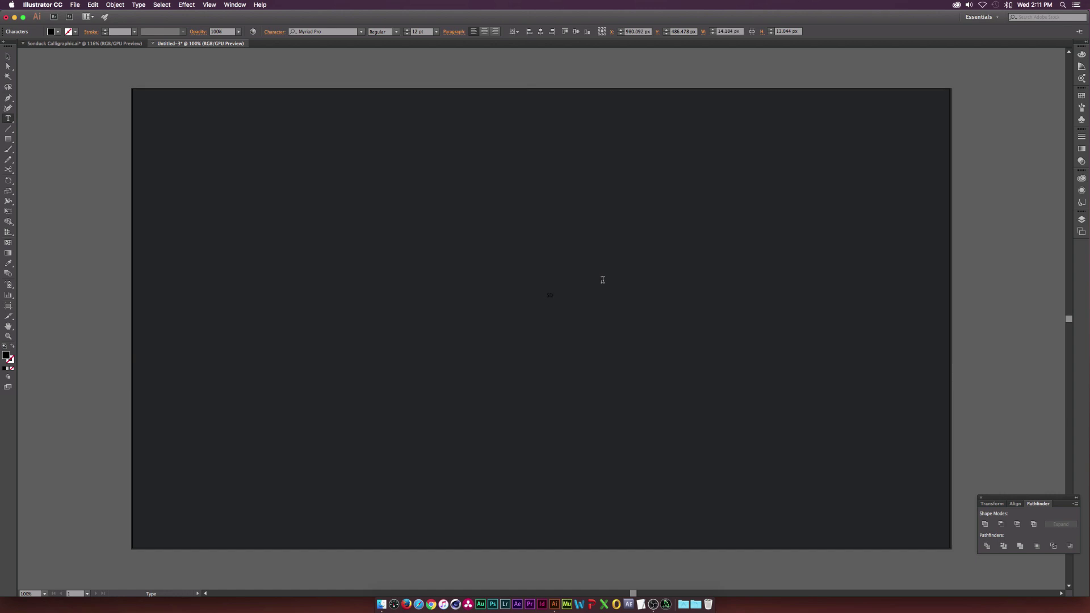
text(nduck)
key(super+a)
- Set the text in the Janda Stylish Script font
click(341, 32)
key(BackSpace)
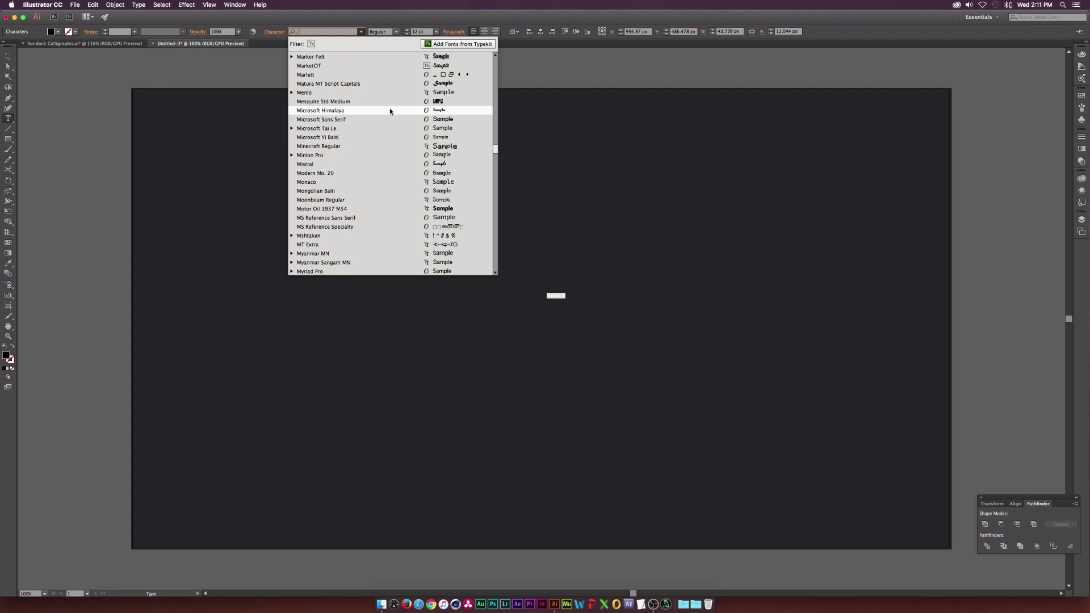
click(309, 32)
text(Jan)
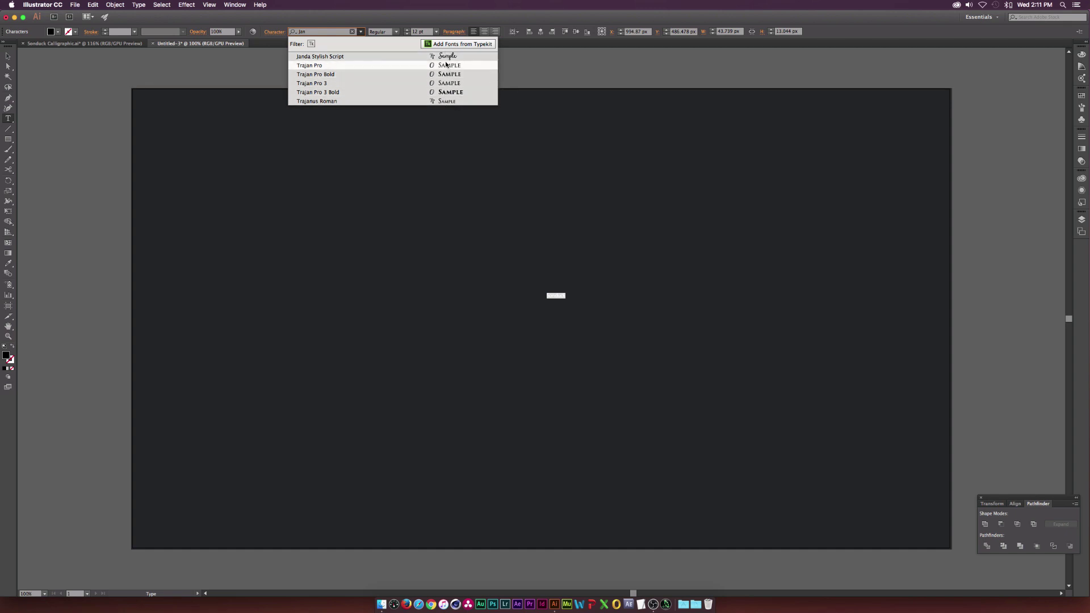
click(336, 57)
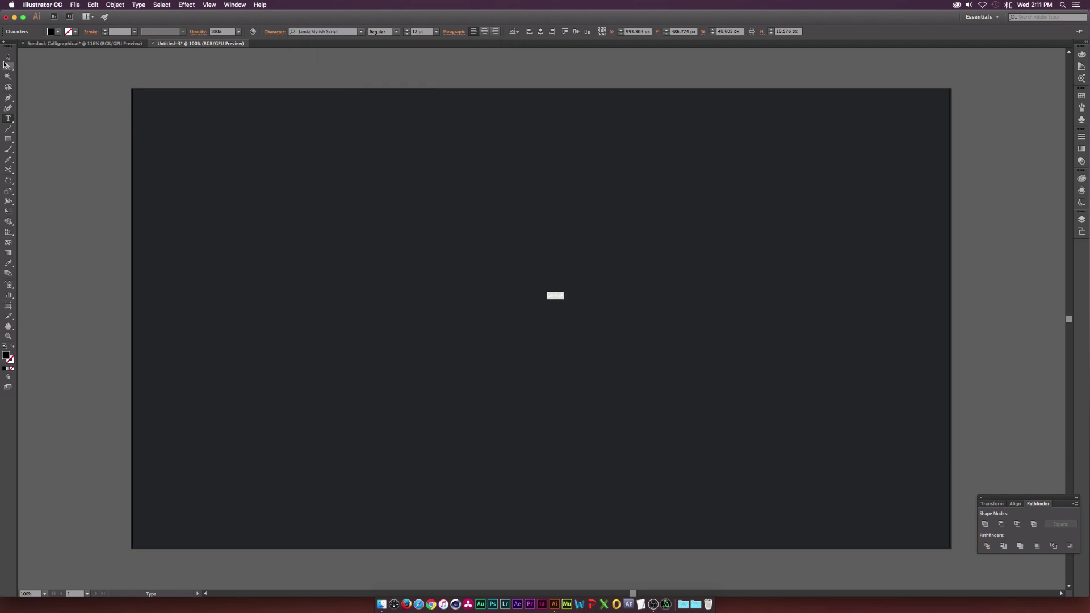
click(8, 56)
- Enlarge the Sonduck text and fill it white
drag(561, 290, 667, 223)
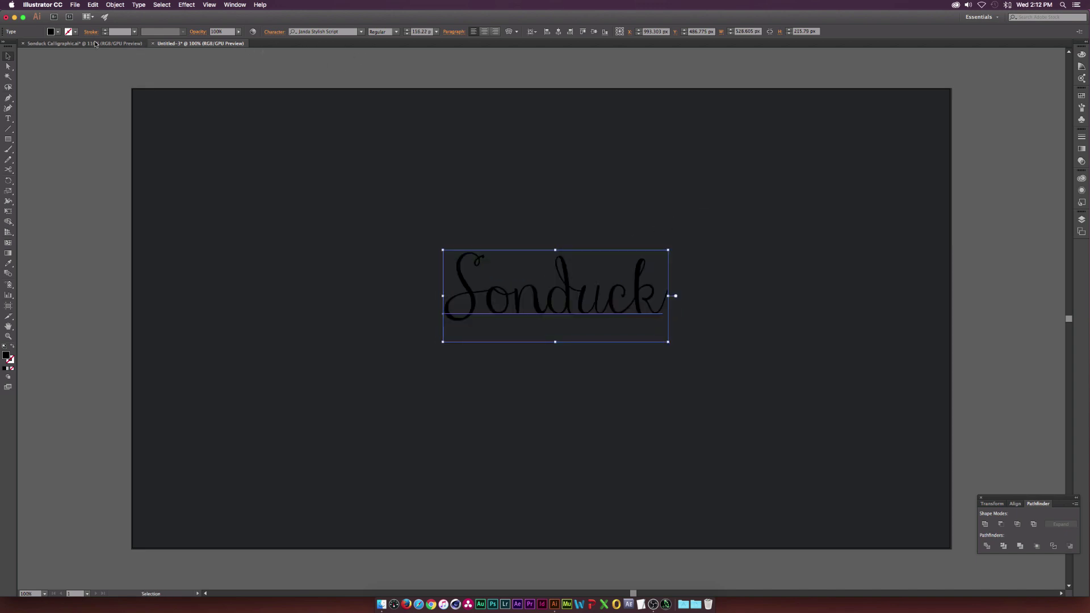
click(58, 32)
click(18, 45)
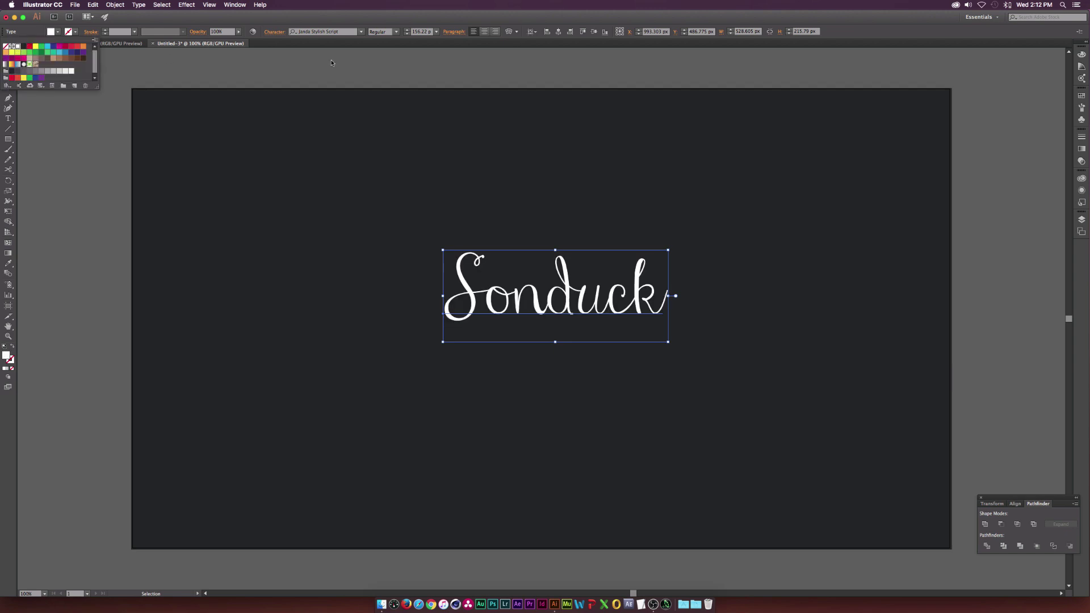
key(Escape)
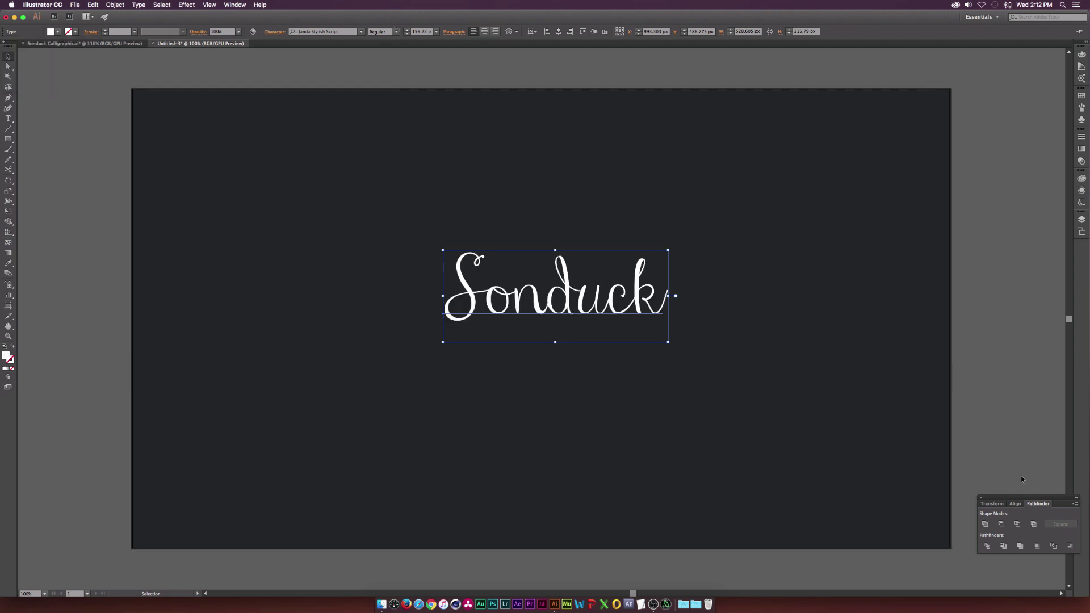
- Centre Sonduck horizontally and vertically on the artboard, then scale it up to about 230 pt
click(1016, 504)
click(1000, 524)
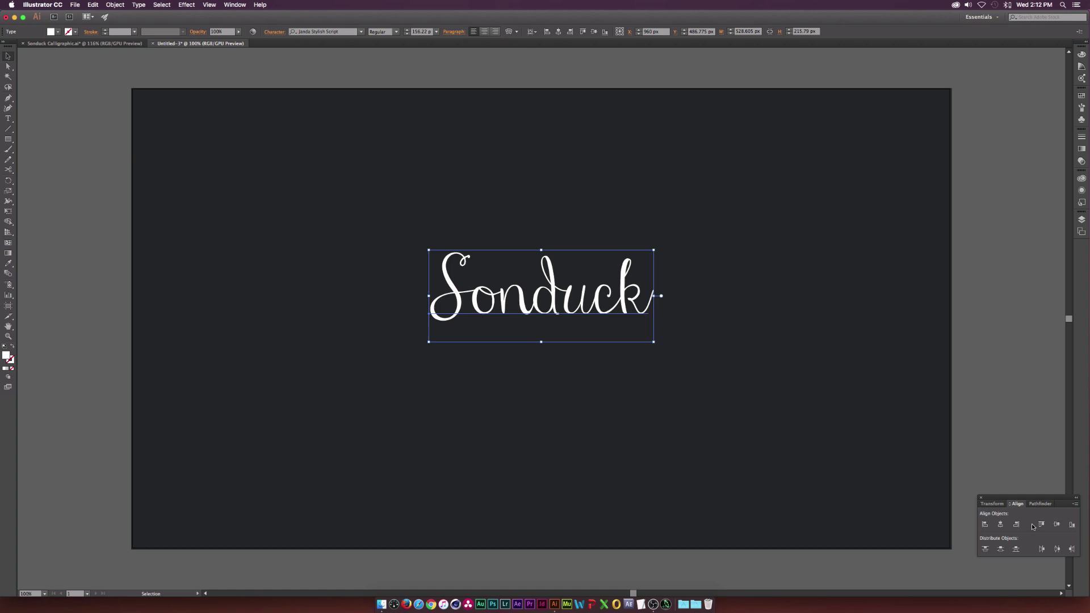
click(1056, 524)
drag(1053, 499, 1008, 354)
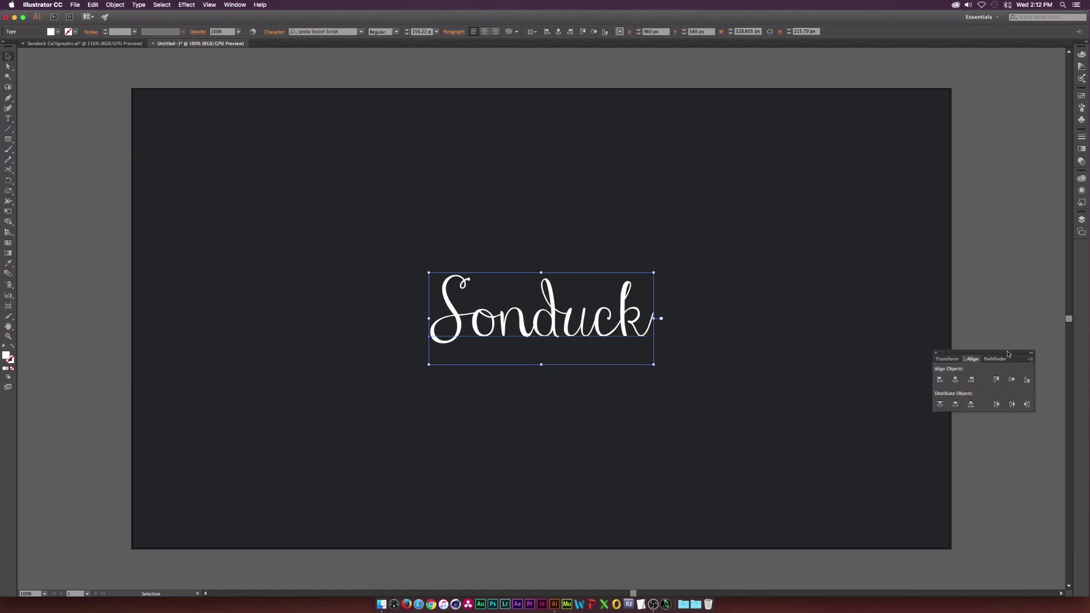
click(234, 5)
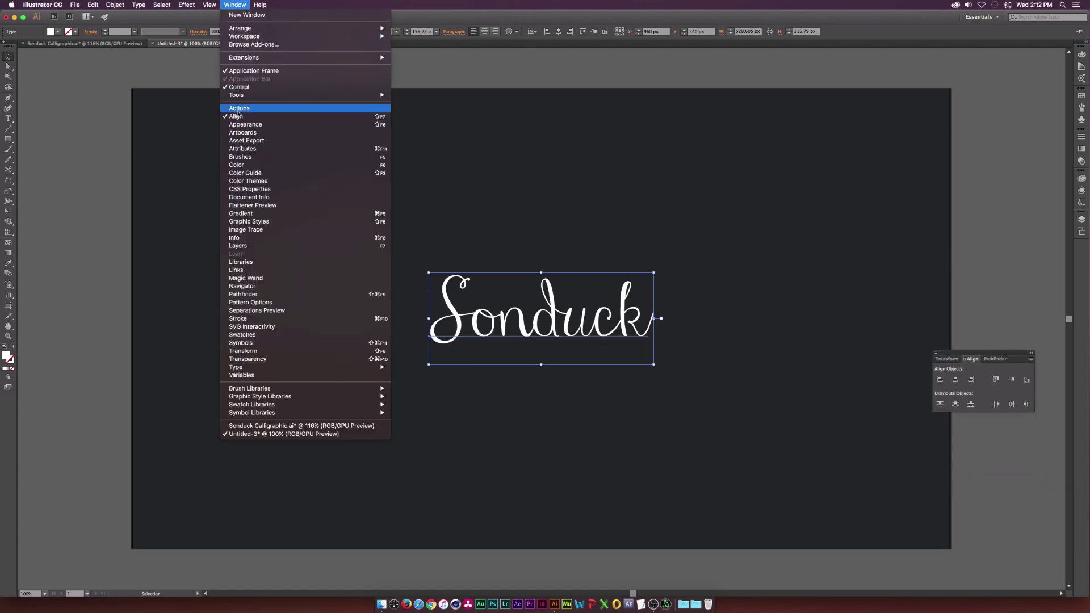
click(546, 326)
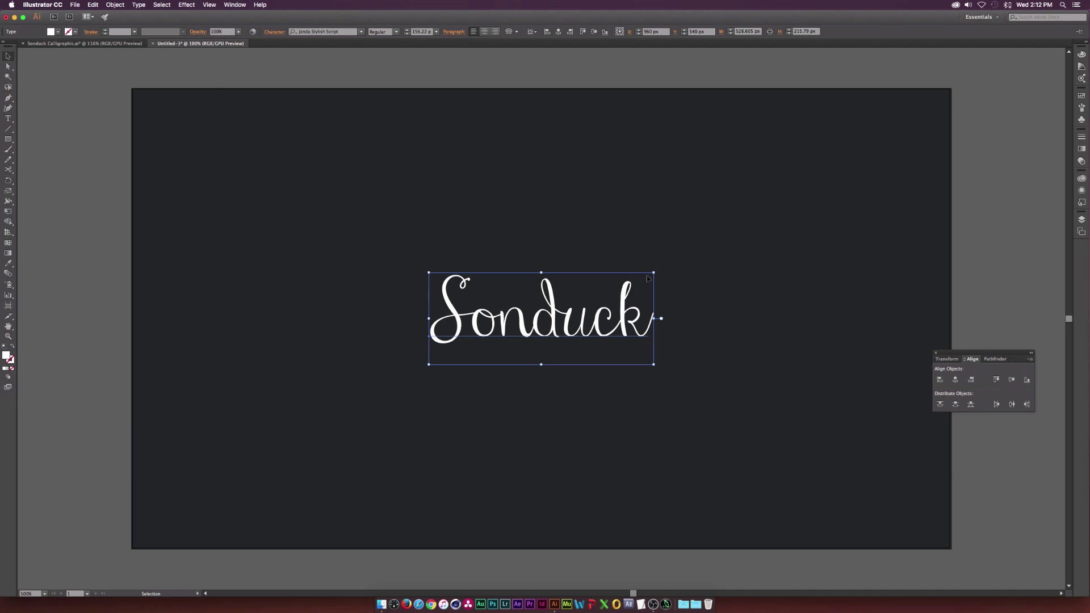
drag(656, 272, 708, 251)
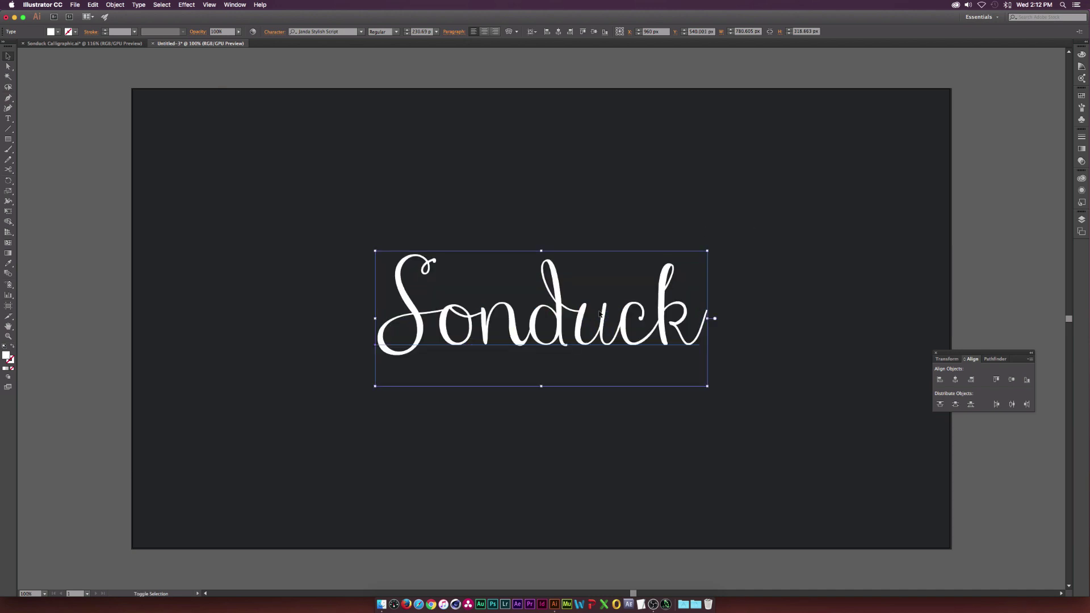
click(494, 412)
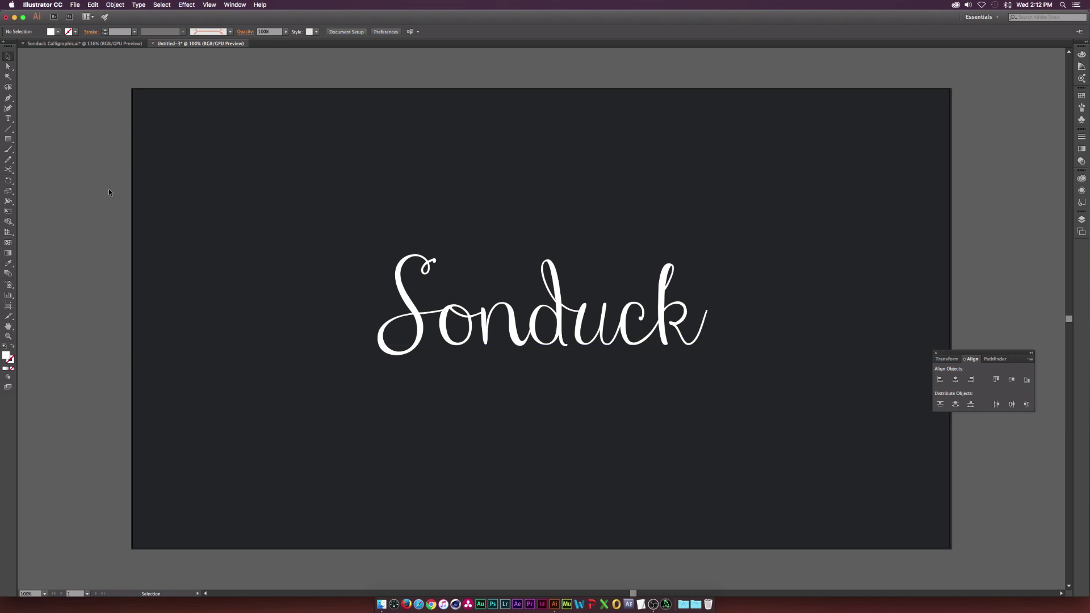
- Set Pencil fidelity to fully Smooth and swap to a white stroke with no fill
drag(8, 159, 46, 172)
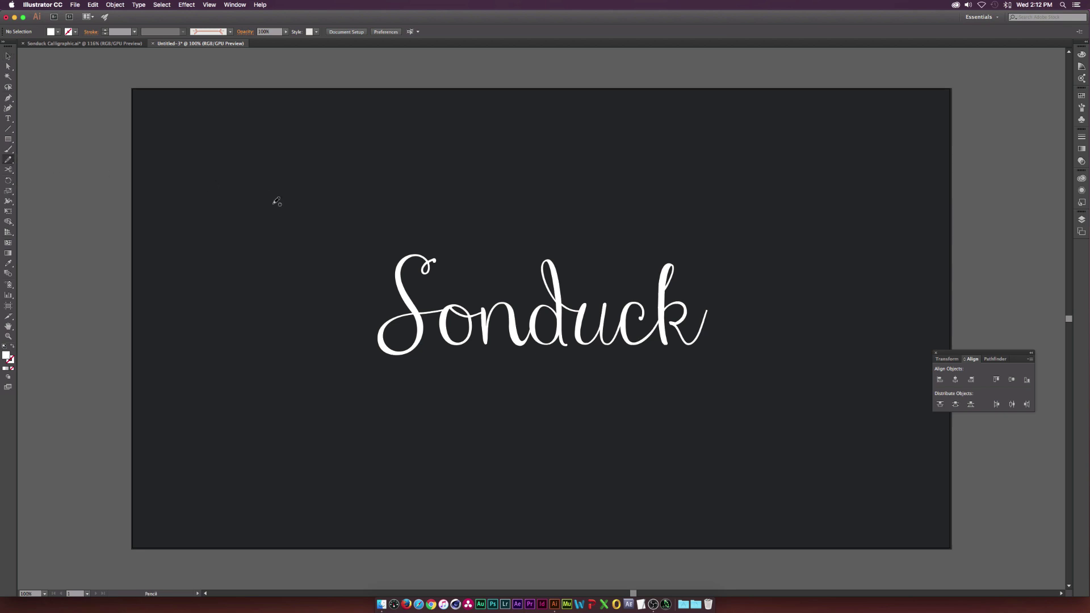
double_click(9, 163)
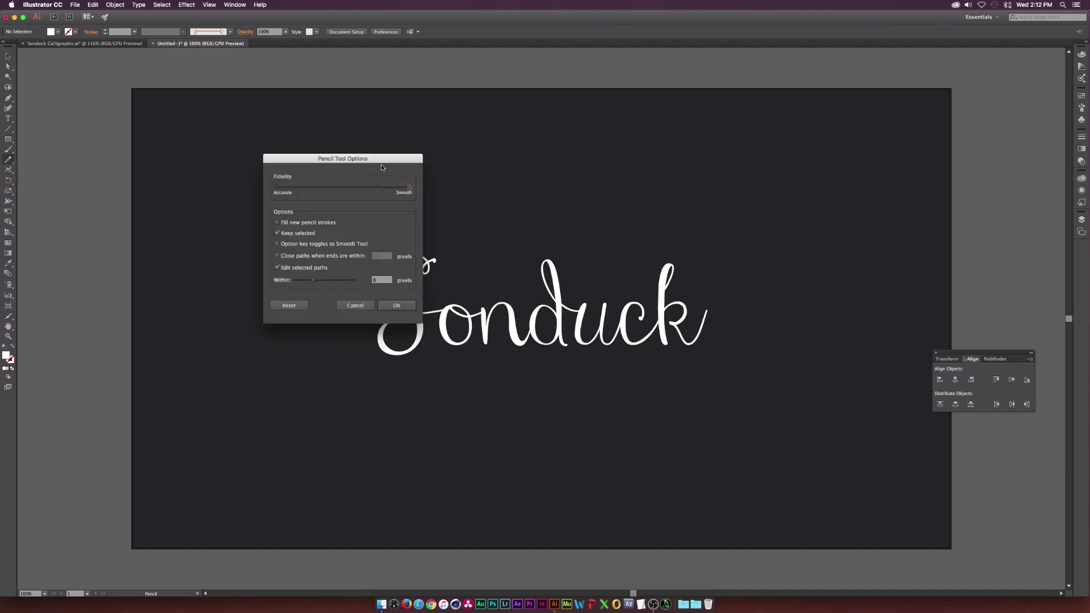
drag(341, 160, 477, 156)
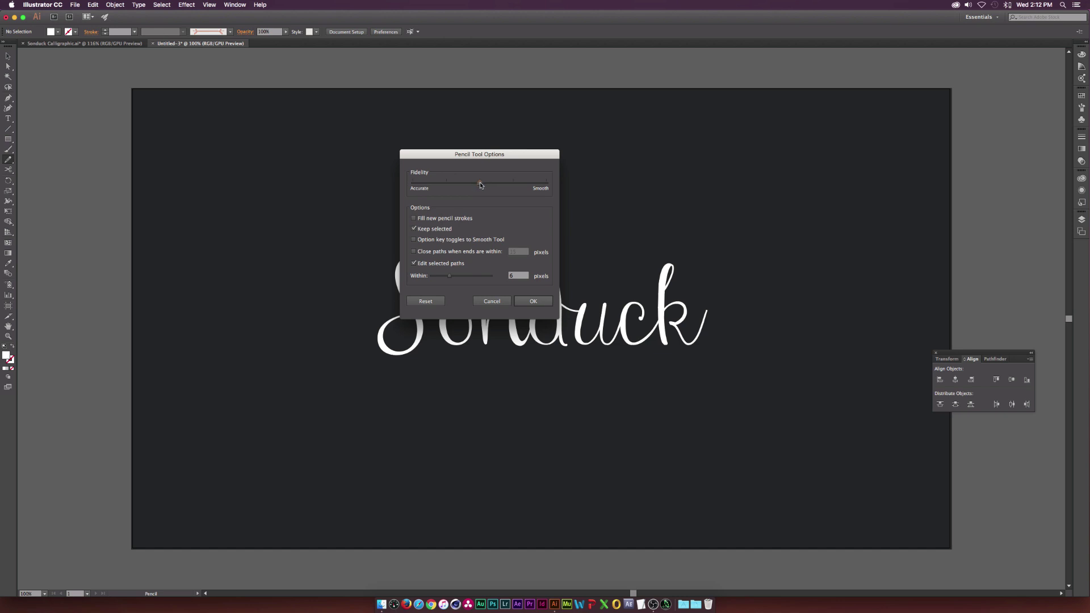
drag(482, 185, 552, 187)
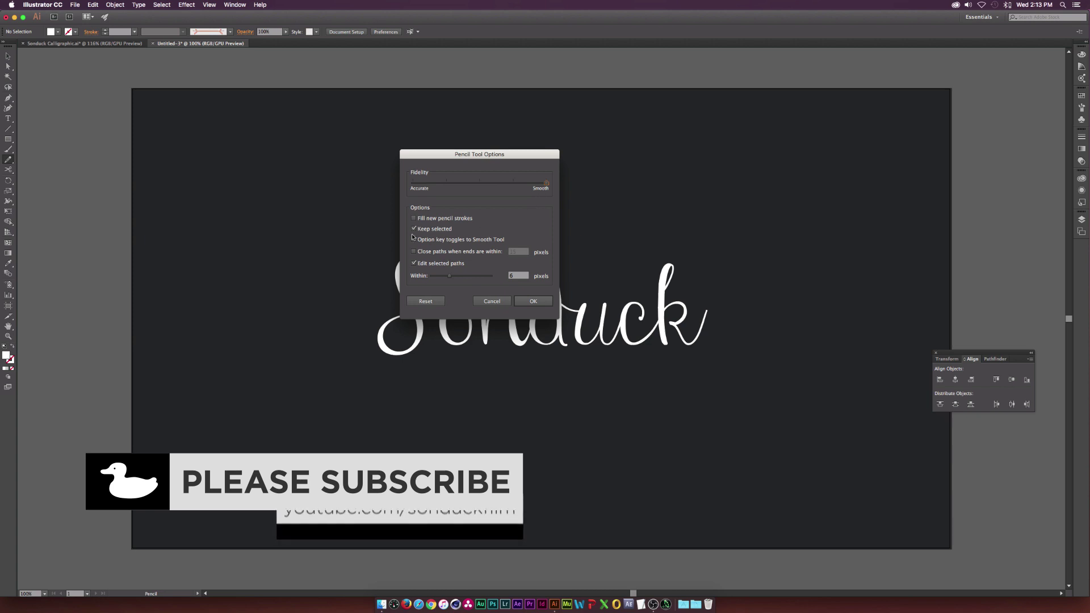
click(532, 301)
key(shift+x)
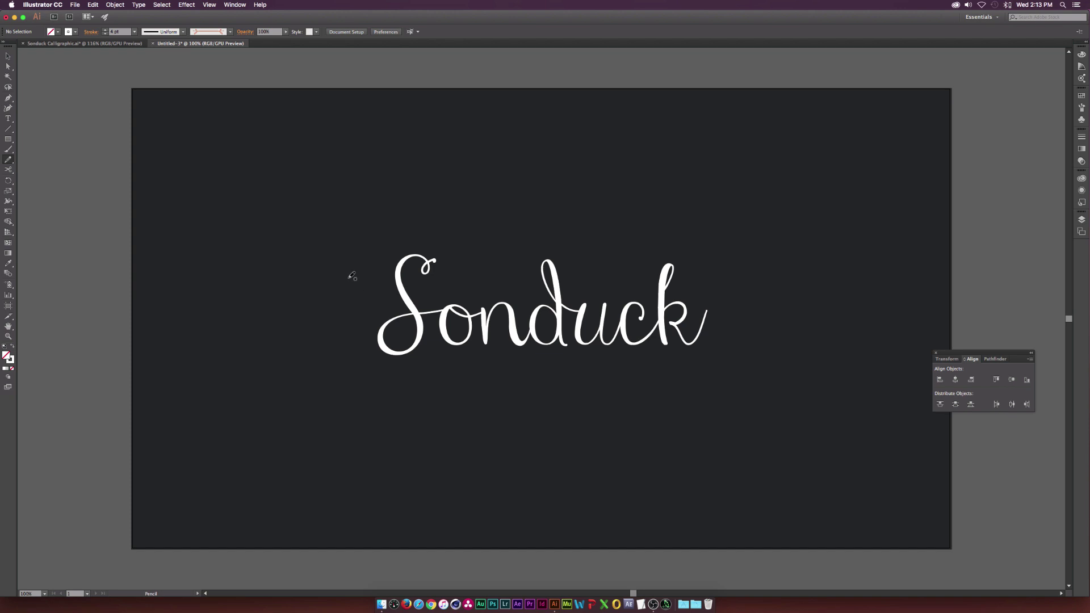
- Draw a curling Pencil swash from above the S sweeping leftward
mouse_move(347, 277)
mouse_down()
mouse_move(366, 285)
mouse_move(343, 294)
mouse_move(332, 282)
mouse_move(335, 261)
mouse_move(375, 230)
mouse_move(462, 236)
mouse_move(507, 221)
mouse_up()
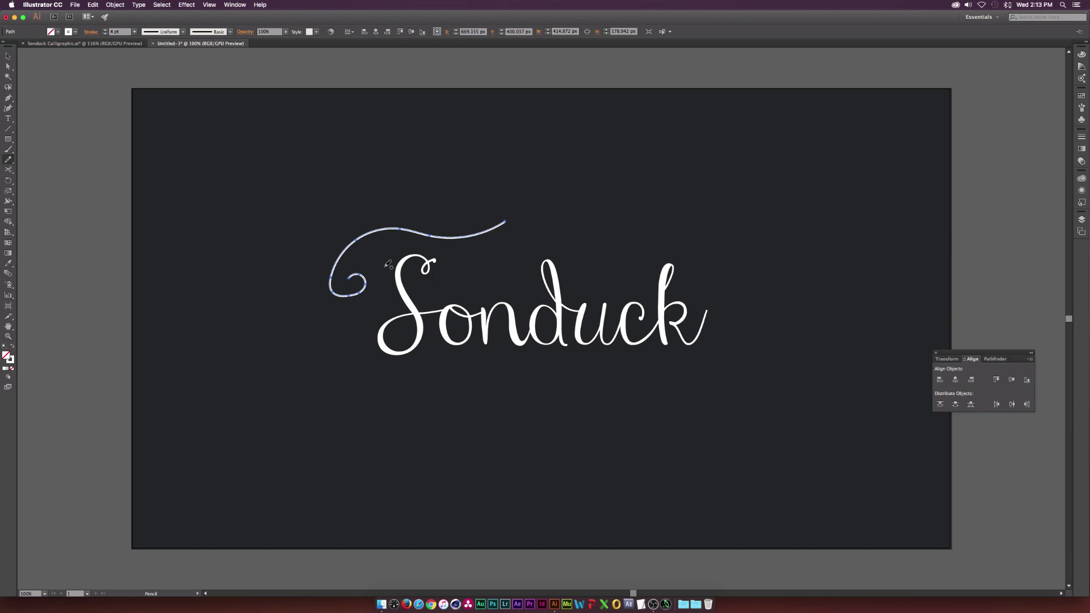
click(8, 56)
click(277, 209)
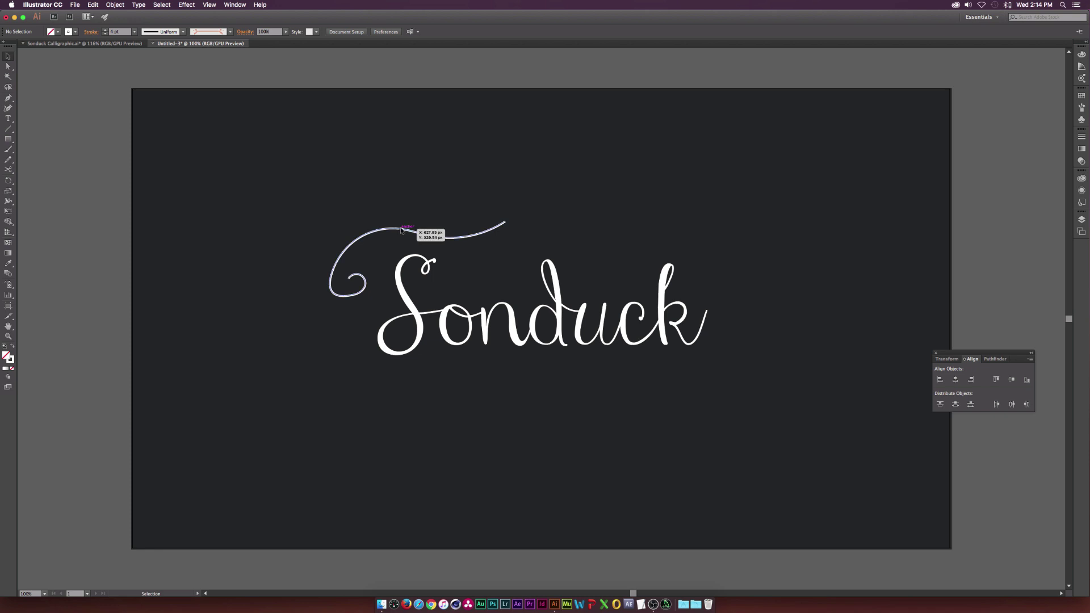
- Increase the swash's stroke weight slightly
click(401, 228)
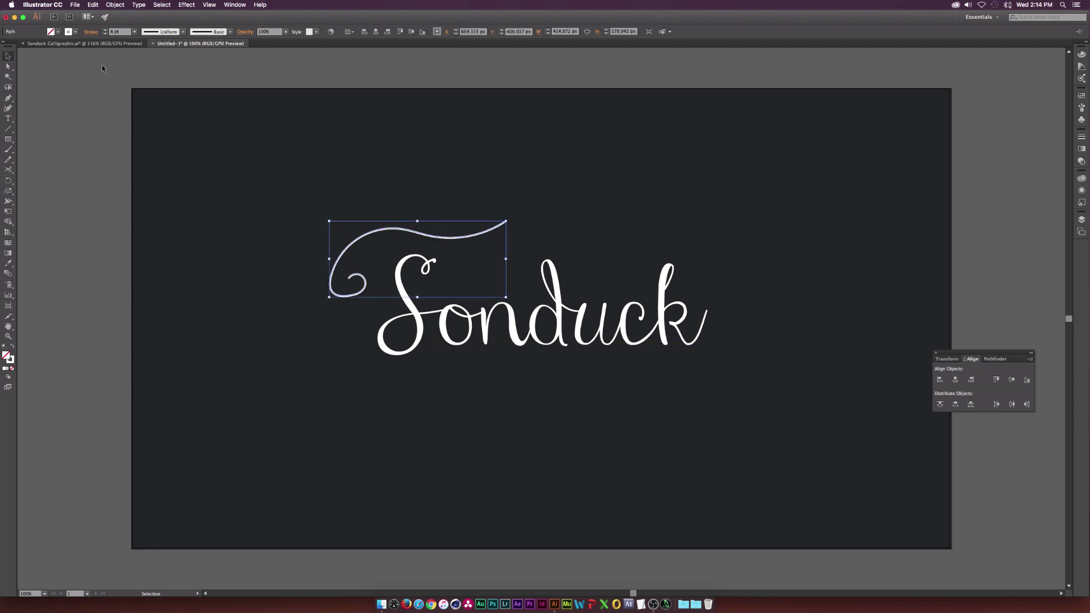
click(58, 33)
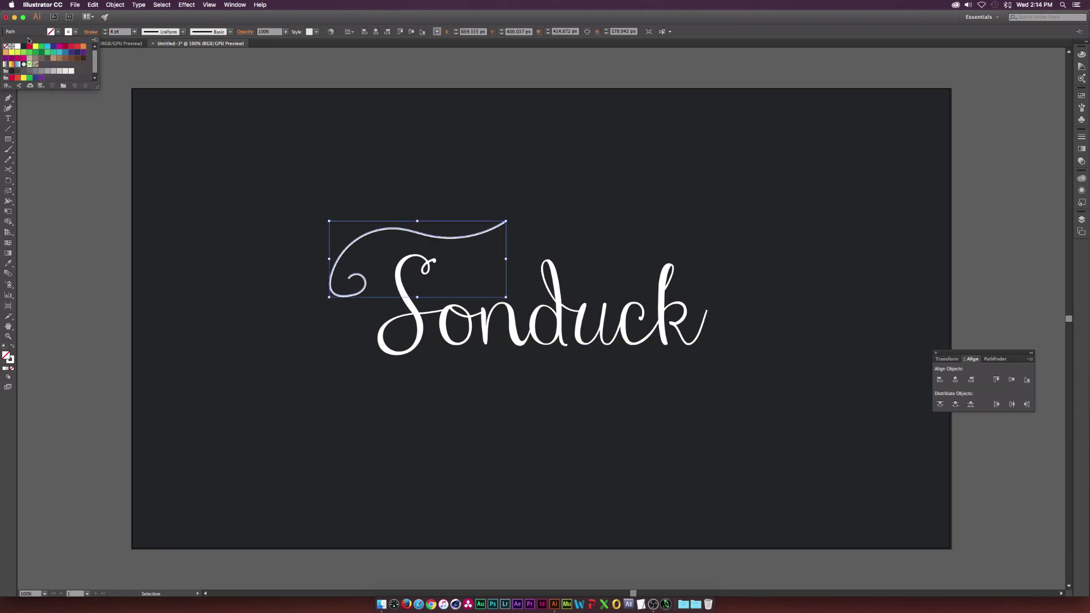
click(76, 32)
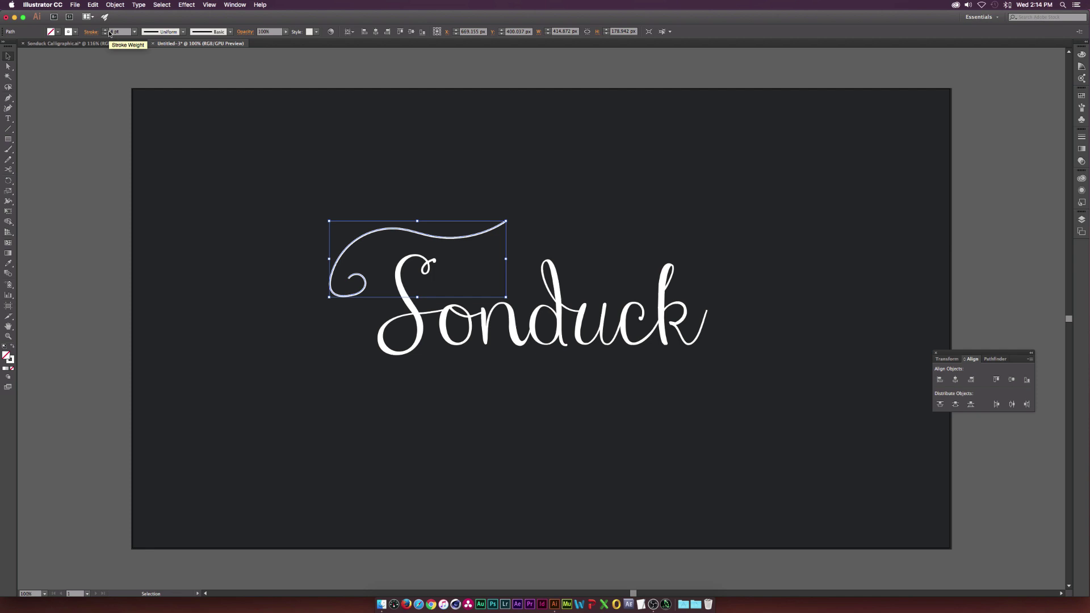
click(105, 31)
click(407, 156)
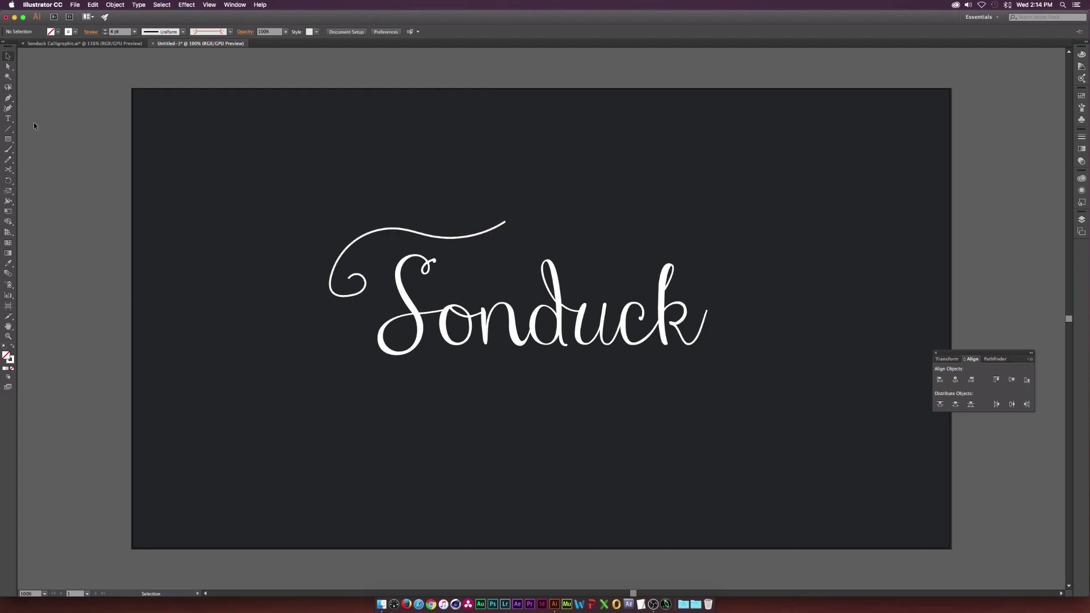
- Draw a second Pencil curl above the swash
click(8, 160)
mouse_move(412, 210)
mouse_down()
mouse_move(358, 212)
mouse_move(303, 239)
mouse_move(275, 271)
mouse_move(272, 302)
mouse_move(300, 324)
mouse_move(317, 315)
mouse_move(319, 287)
mouse_move(288, 307)
mouse_up()
key(v)
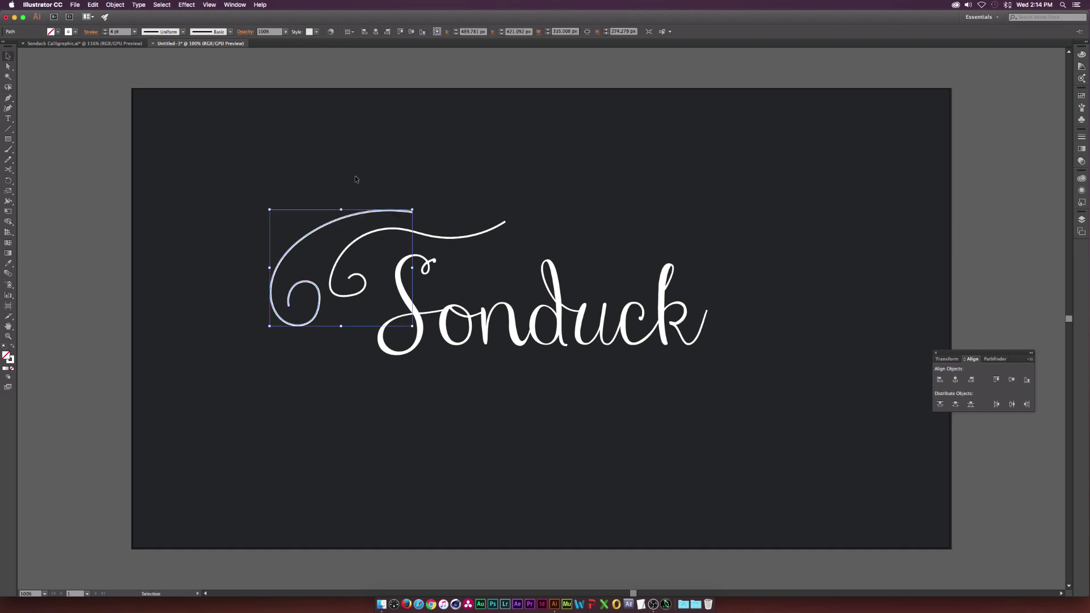
click(206, 265)
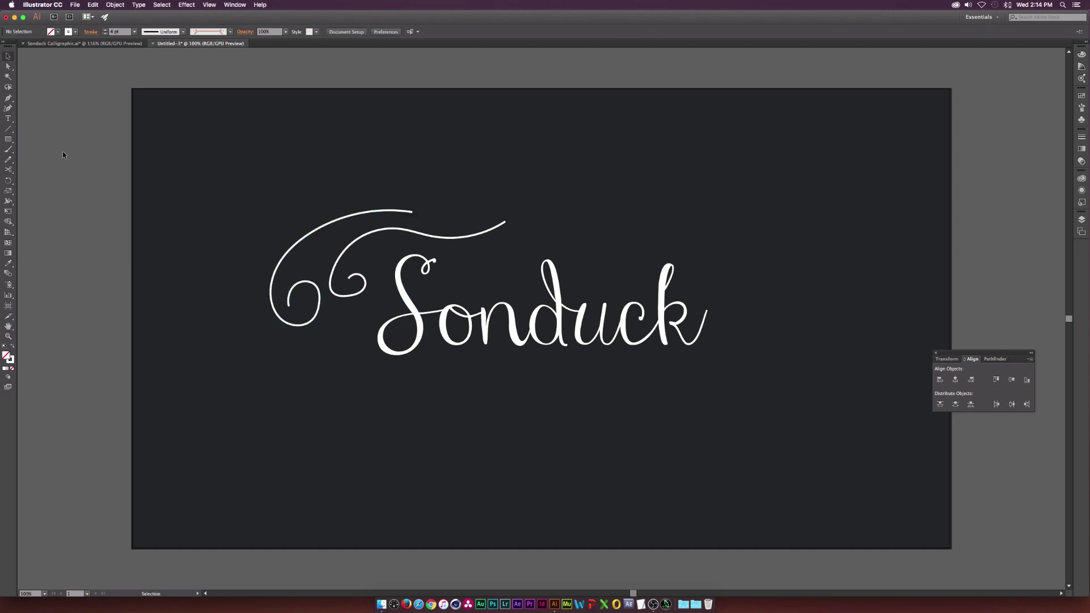
- Add a hooked stroke, a wavy stroke and a right-end curl, then select all swirls
key(n)
mouse_move(405, 195)
mouse_down()
mouse_move(324, 200)
mouse_move(318, 168)
mouse_up()
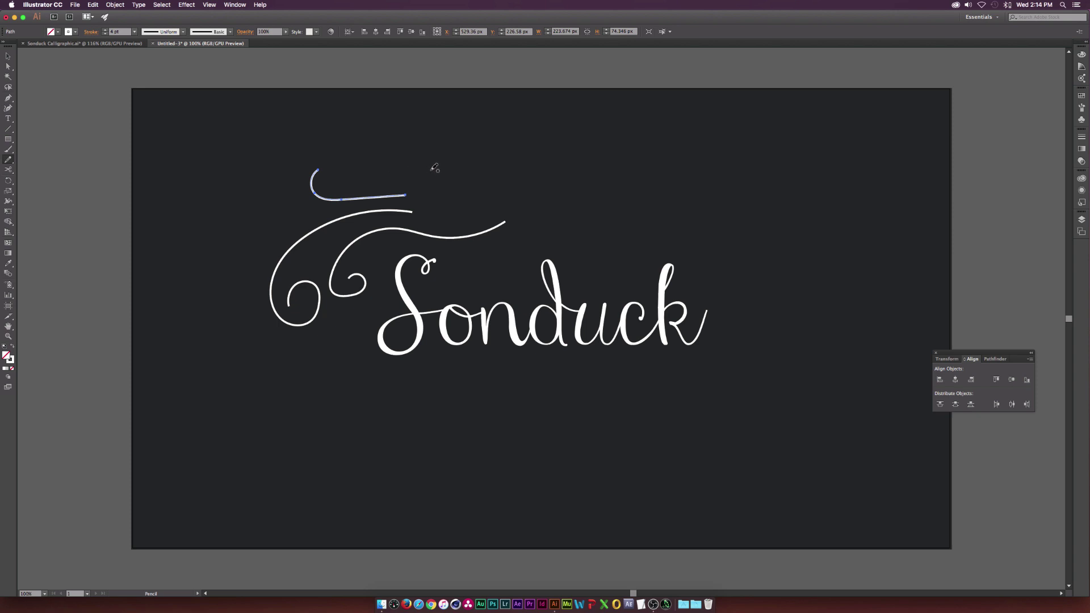
mouse_move(436, 164)
mouse_down()
mouse_move(366, 184)
mouse_move(348, 177)
mouse_up()
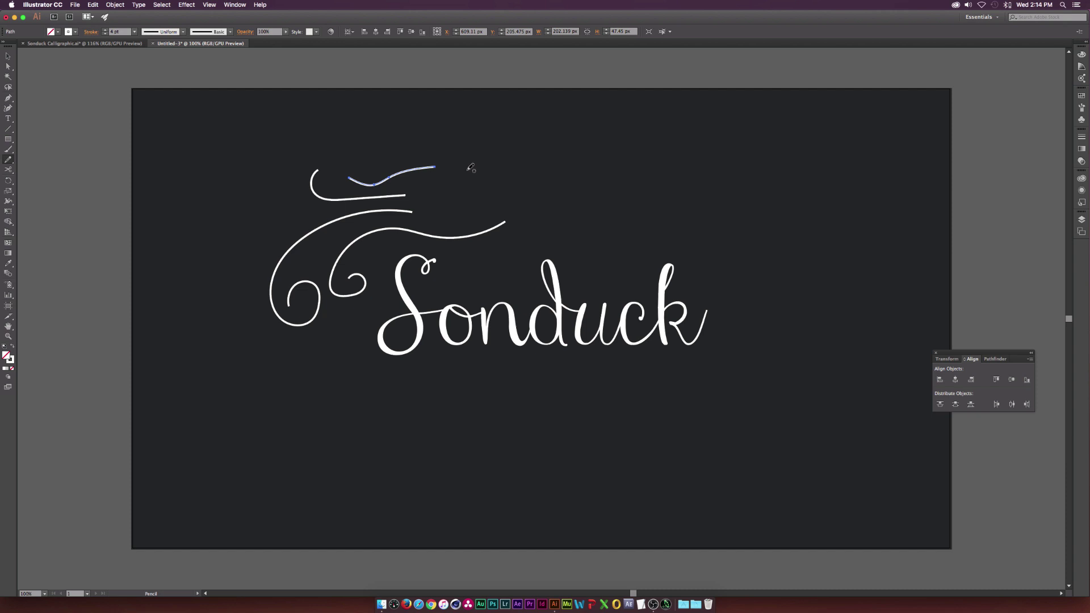
mouse_move(520, 209)
mouse_down()
mouse_move(462, 209)
mouse_move(446, 196)
mouse_move(446, 167)
mouse_move(462, 166)
mouse_move(456, 180)
mouse_up()
key(v)
key(super+a)
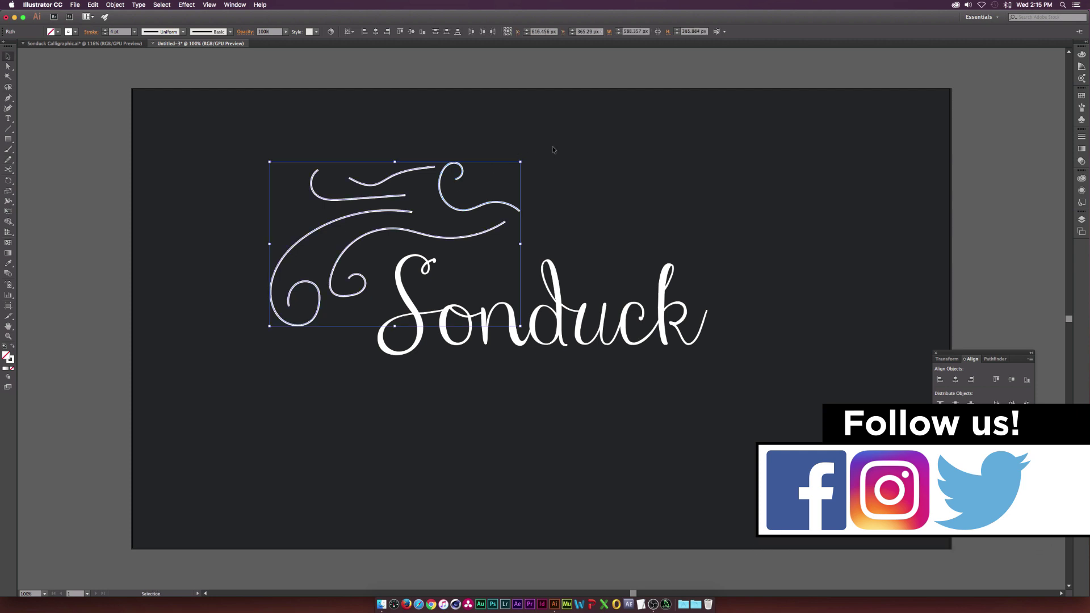
drag(585, 139, 290, 247)
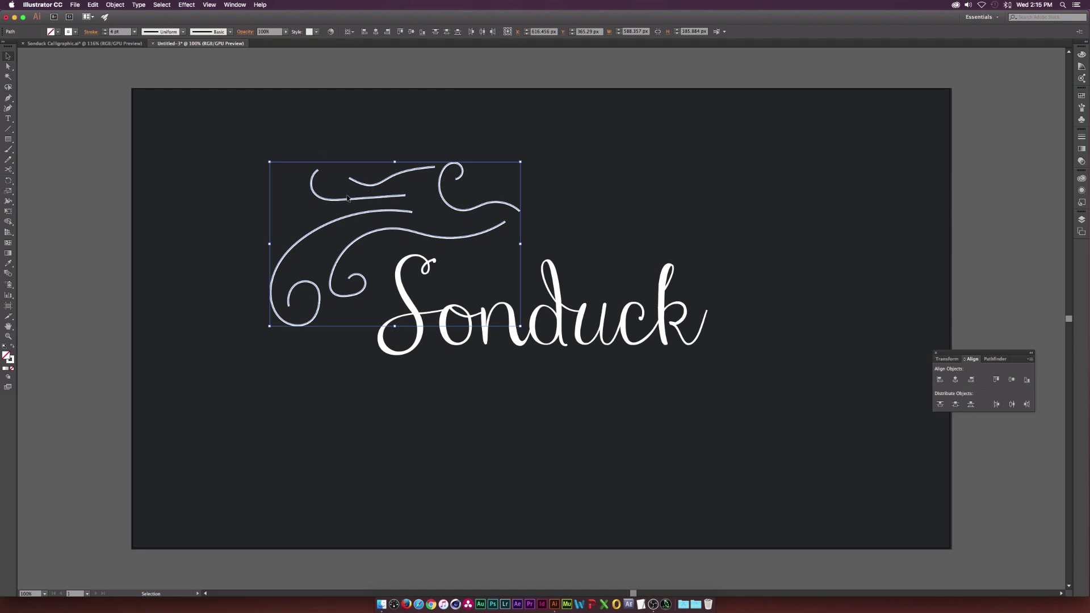
- Try Width Profile 1, a wavy profile and the fifth width profile on the swirls
click(182, 33)
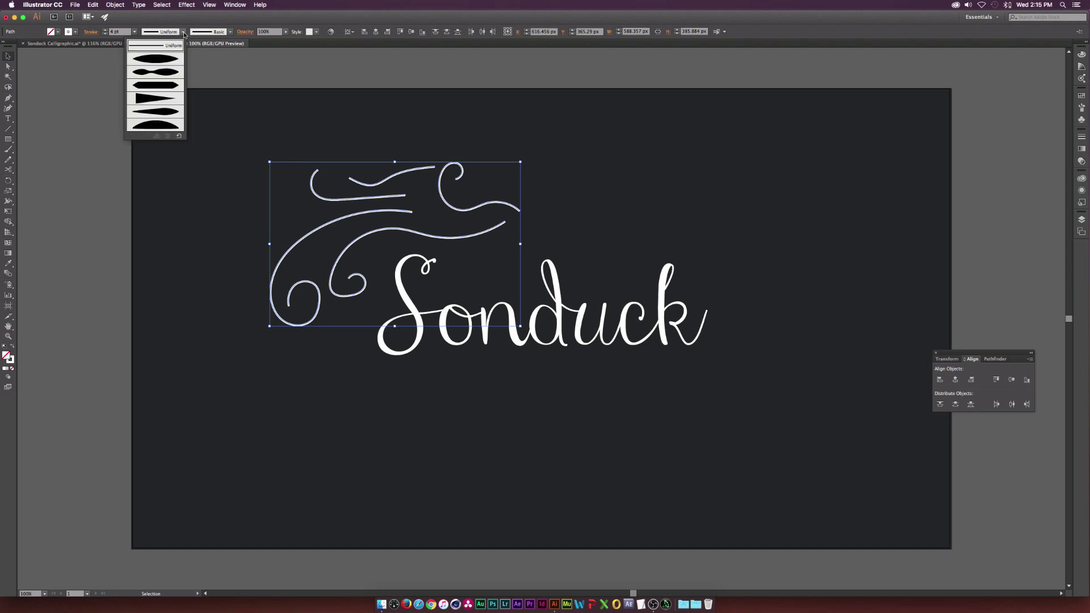
click(152, 58)
click(414, 116)
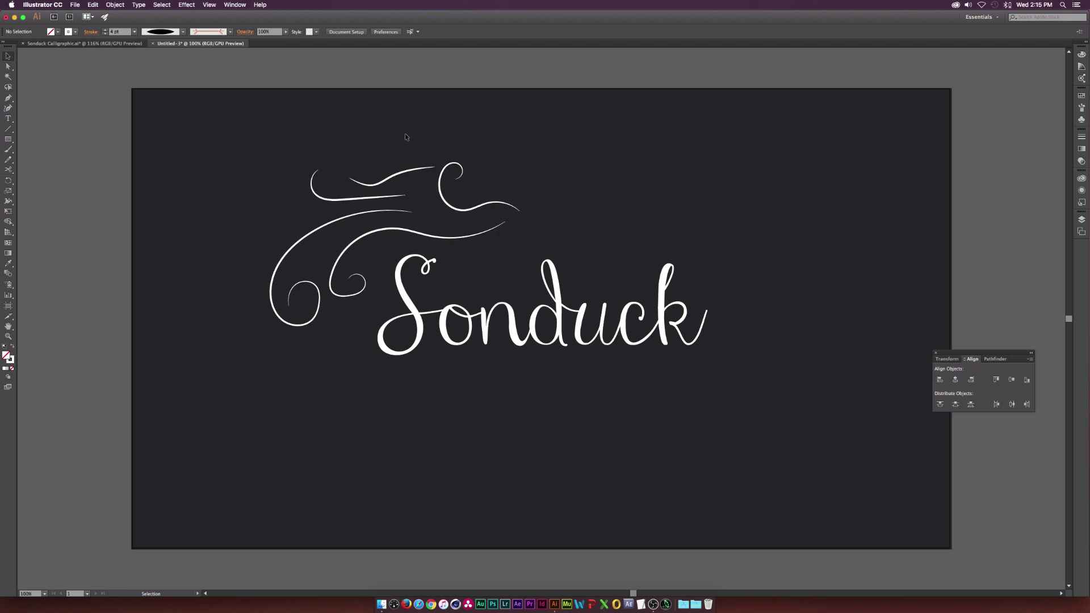
drag(457, 241, 457, 241)
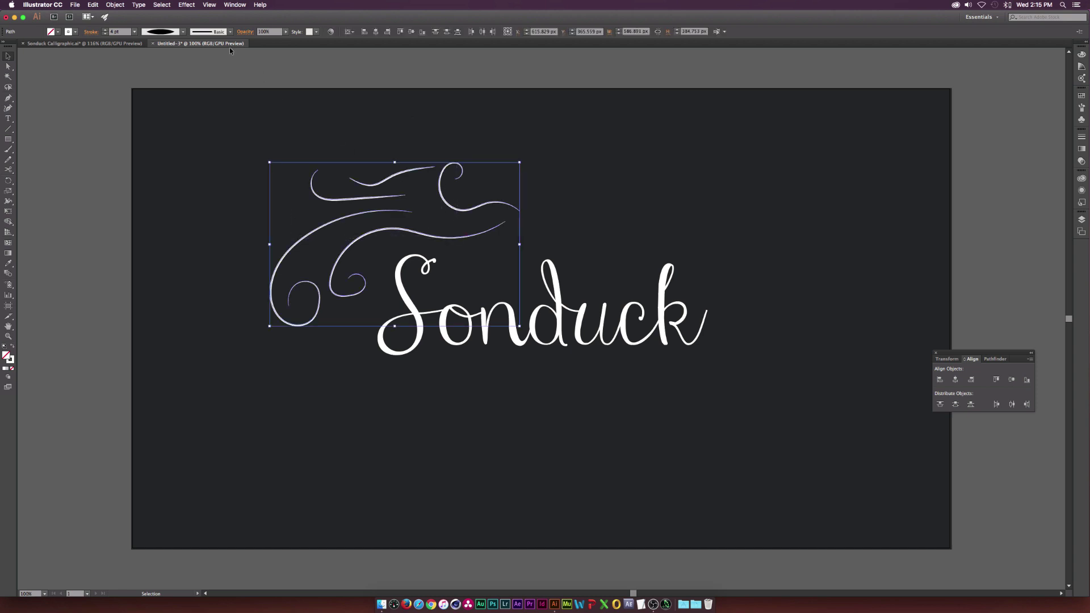
click(183, 32)
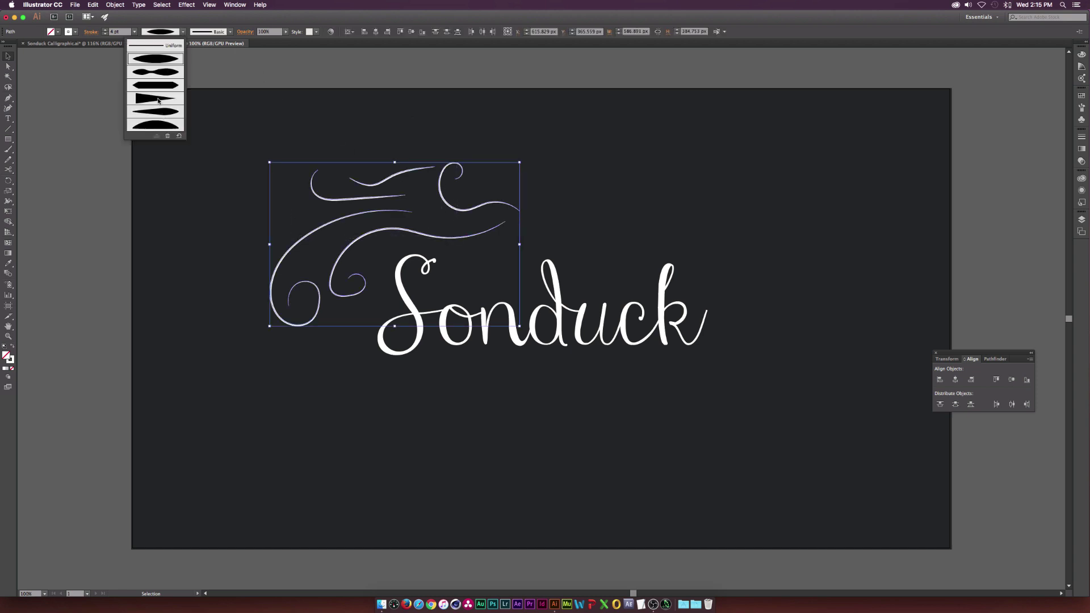
click(155, 72)
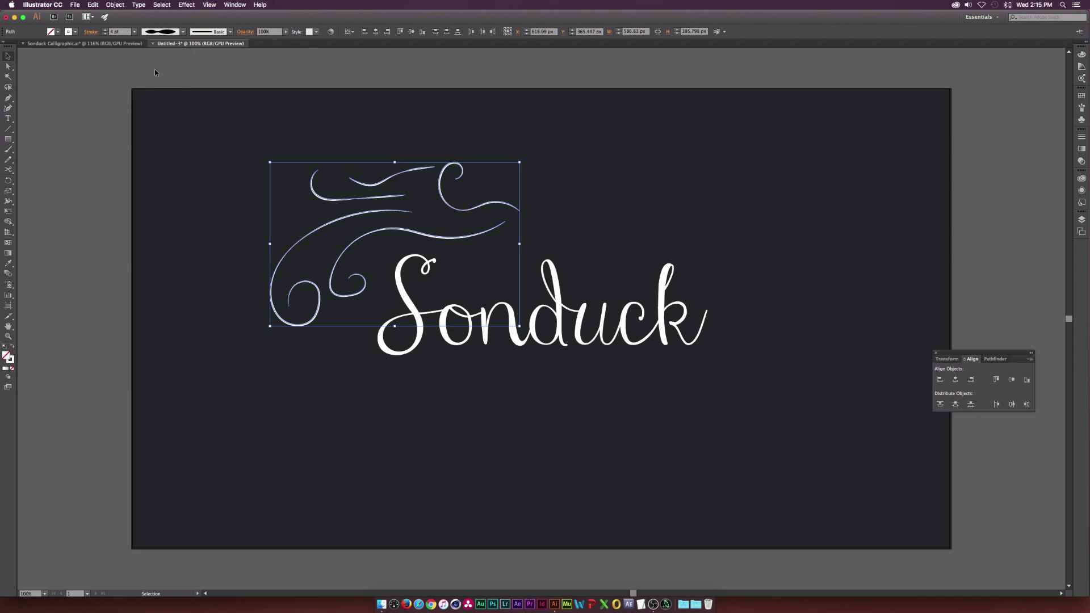
click(182, 32)
click(164, 113)
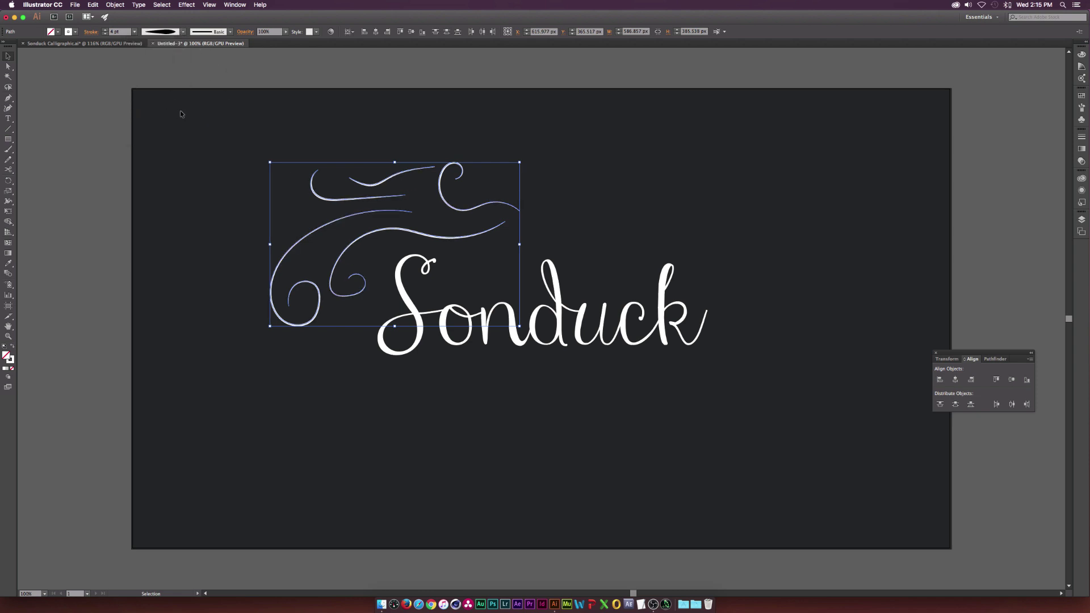
click(354, 109)
drag(506, 118, 312, 250)
click(184, 32)
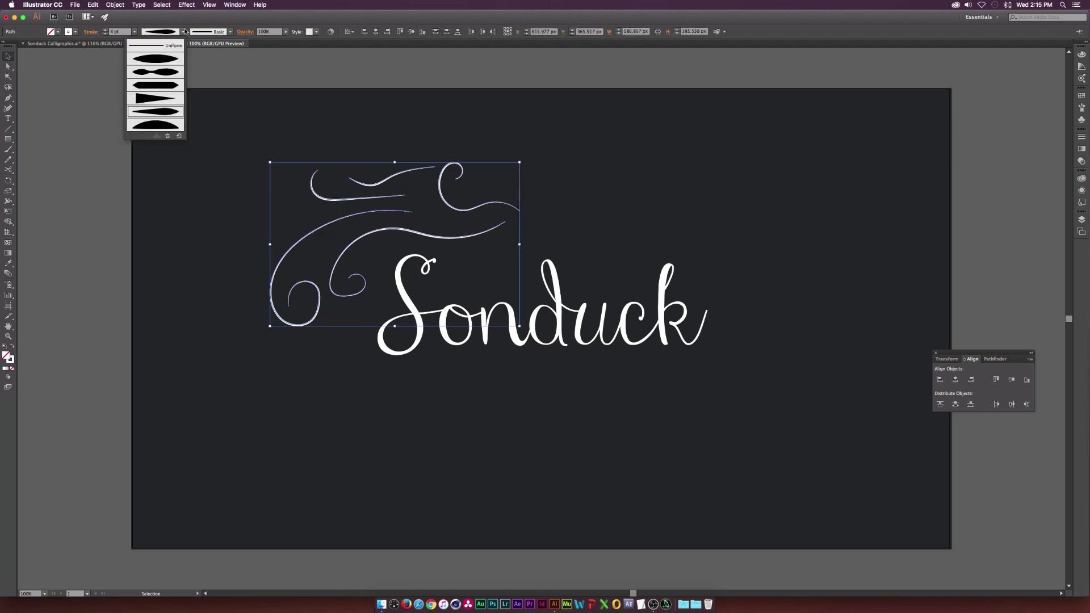
click(163, 113)
click(406, 129)
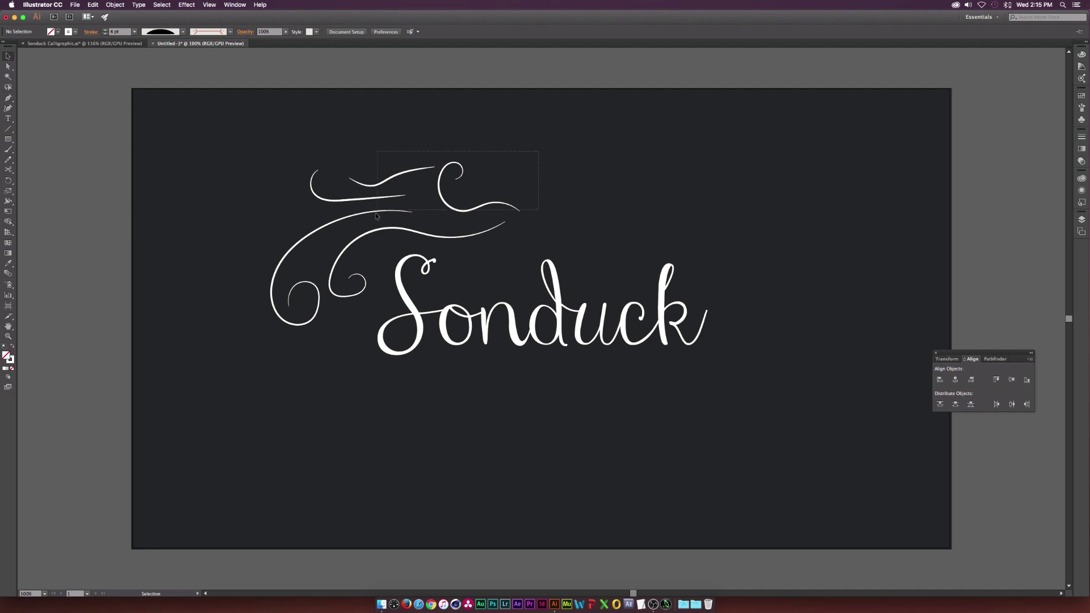
- Reset the swirls to uniform, then settle on the tapered Width Profile 1
drag(346, 238, 347, 237)
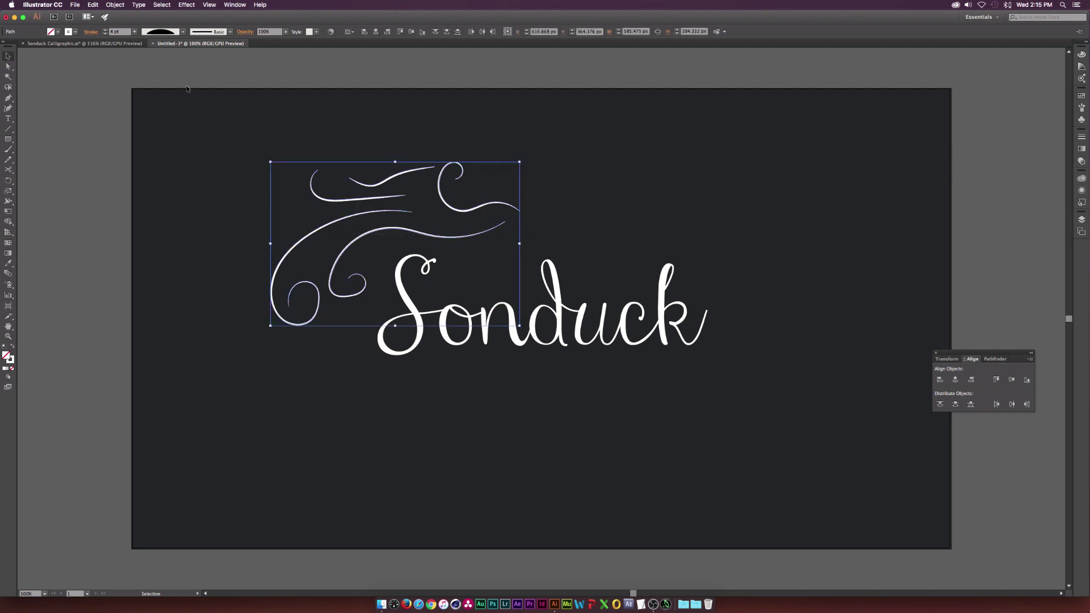
click(184, 32)
click(161, 45)
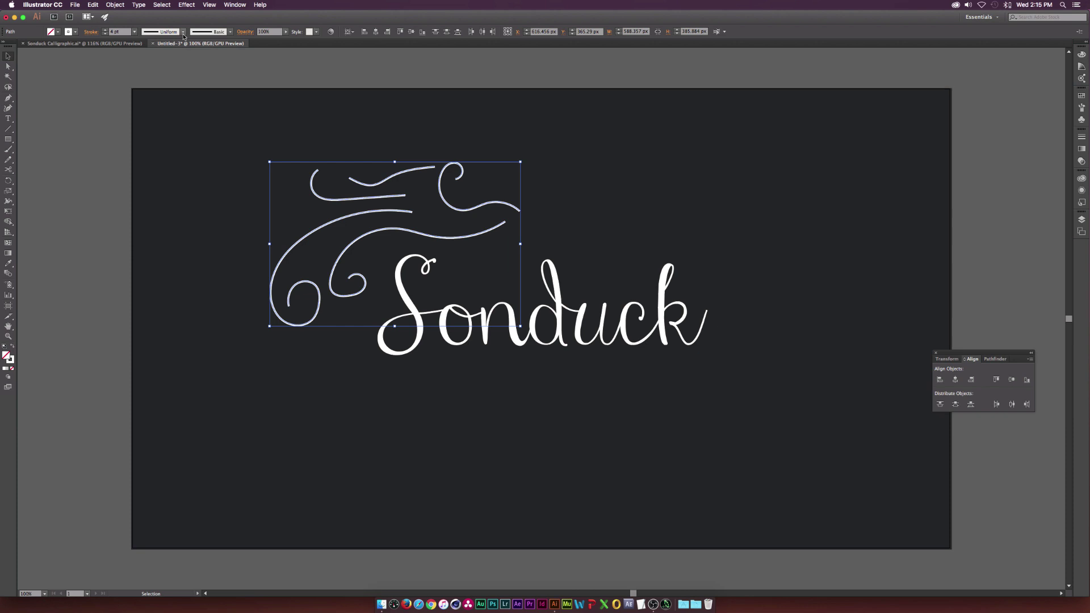
click(183, 32)
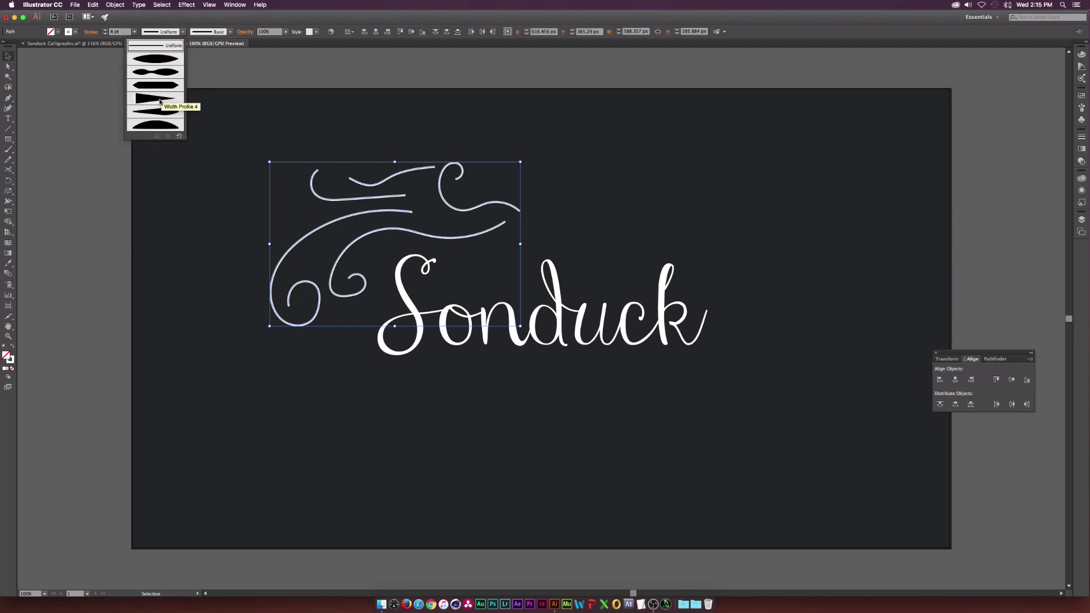
click(160, 72)
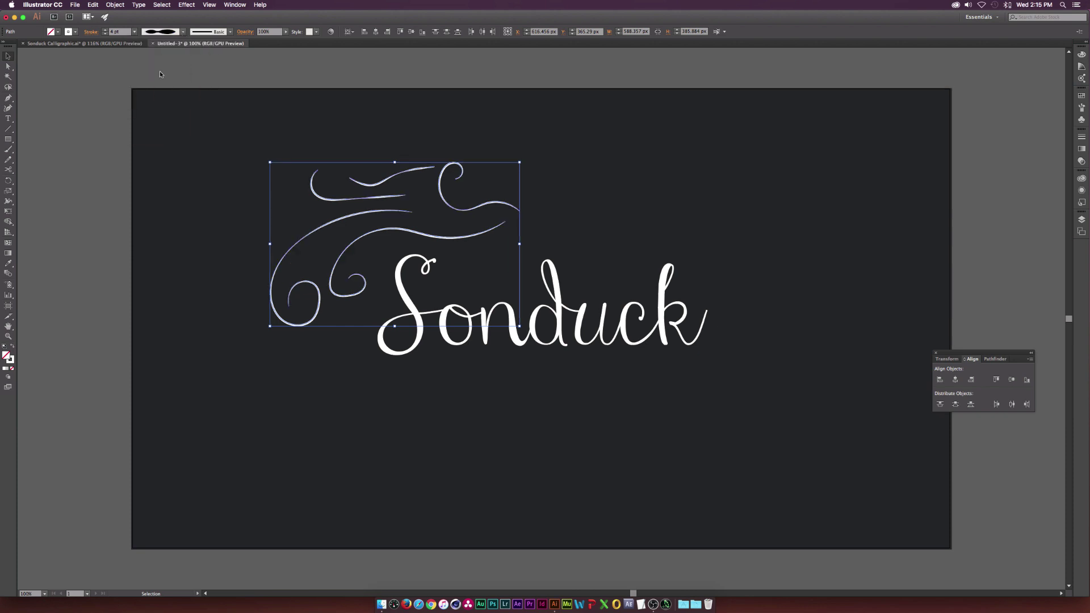
click(183, 32)
click(159, 60)
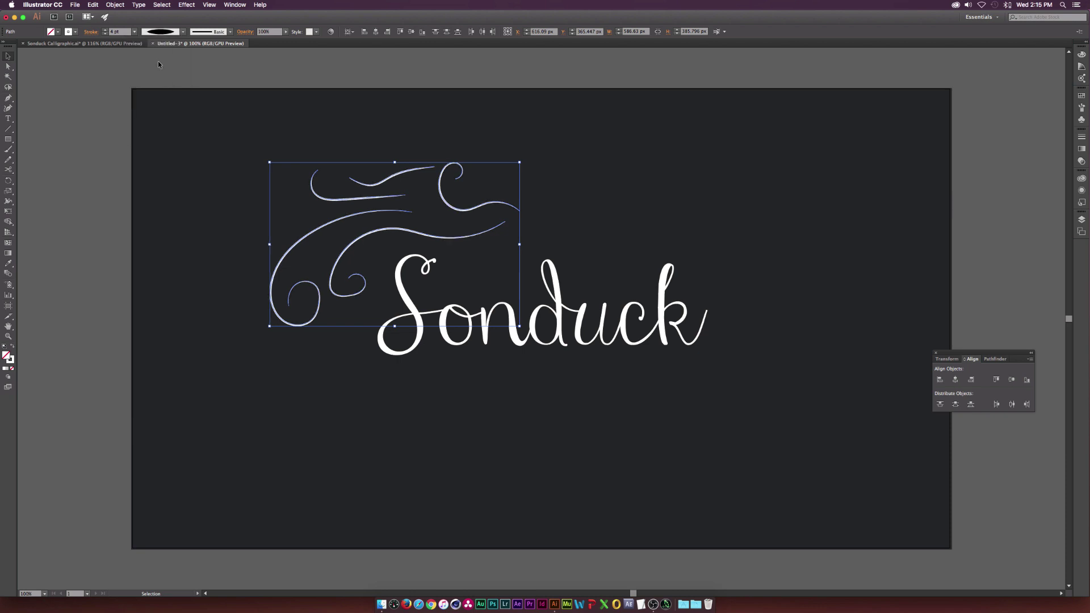
click(386, 119)
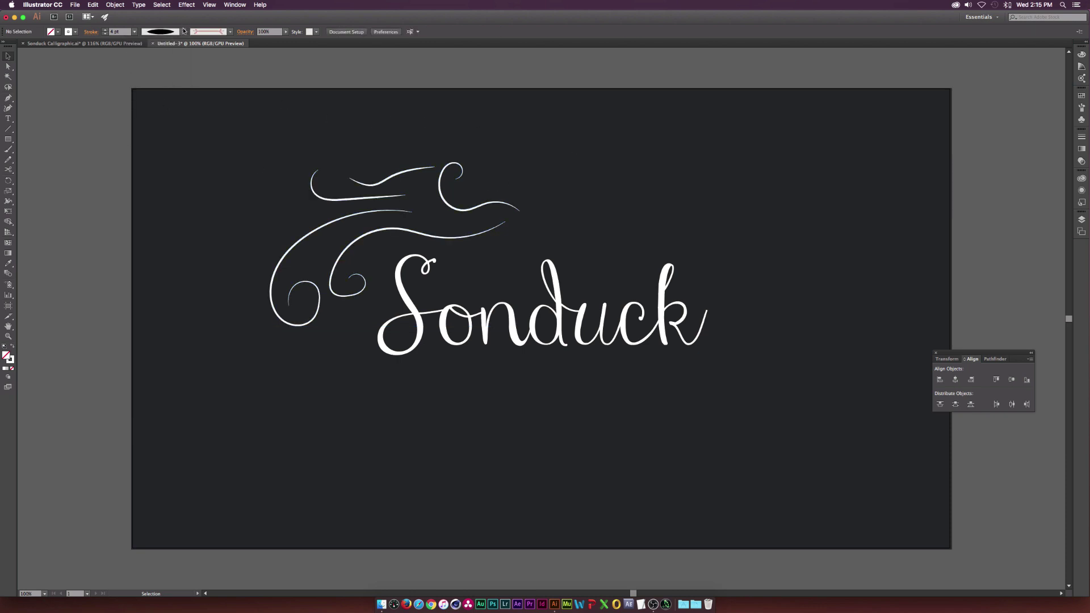
click(183, 32)
- Widen the middle of the right-hand curl with the Width tool
click(318, 128)
scroll(452, 208, up, 2)
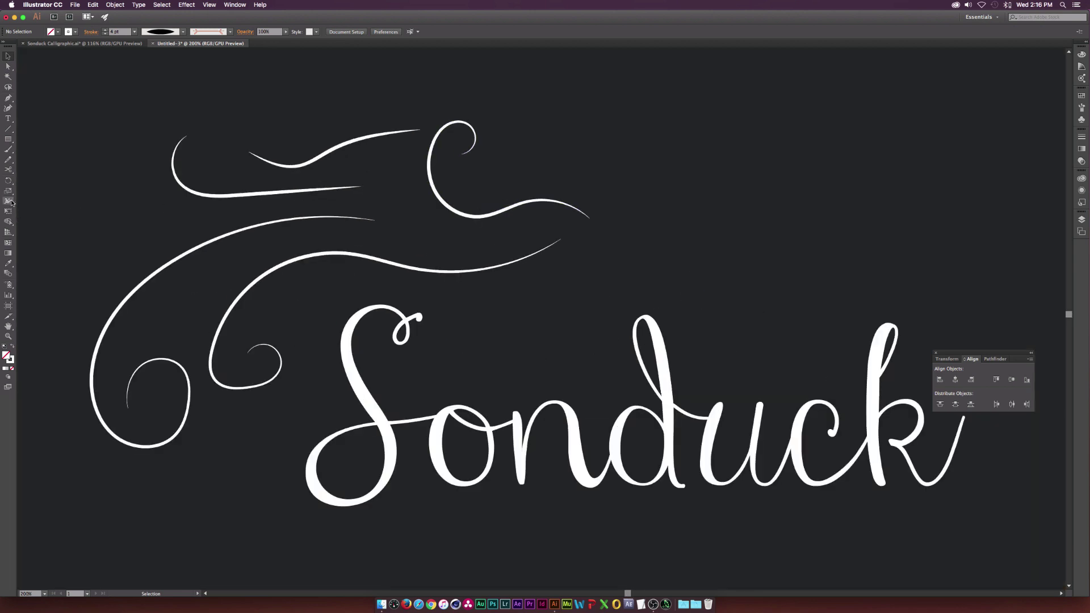
drag(8, 201, 34, 202)
scroll(479, 200, up, 1)
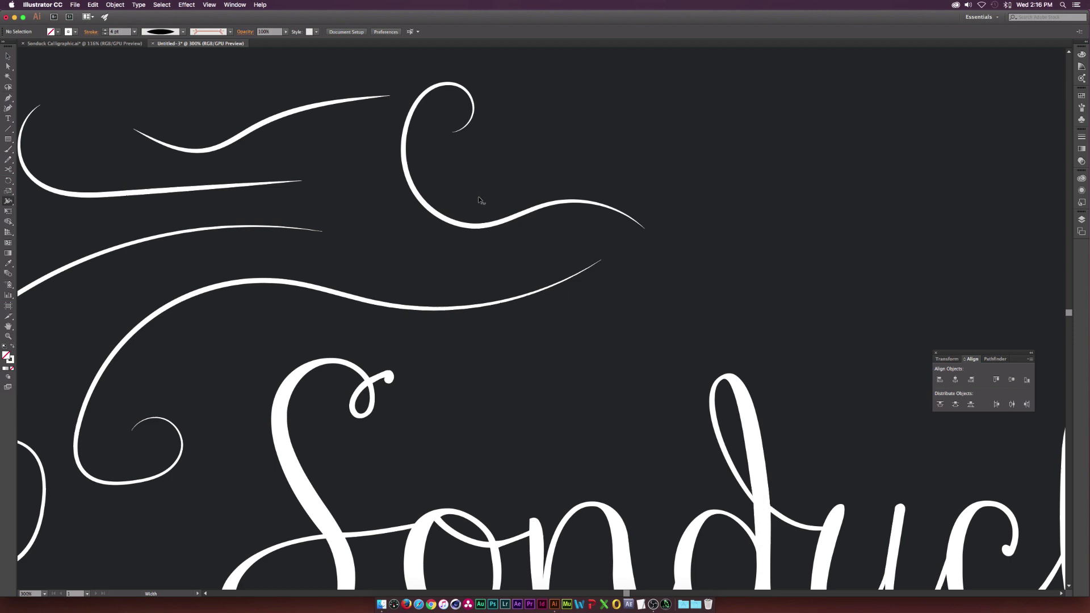
scroll(606, 208, up, 2)
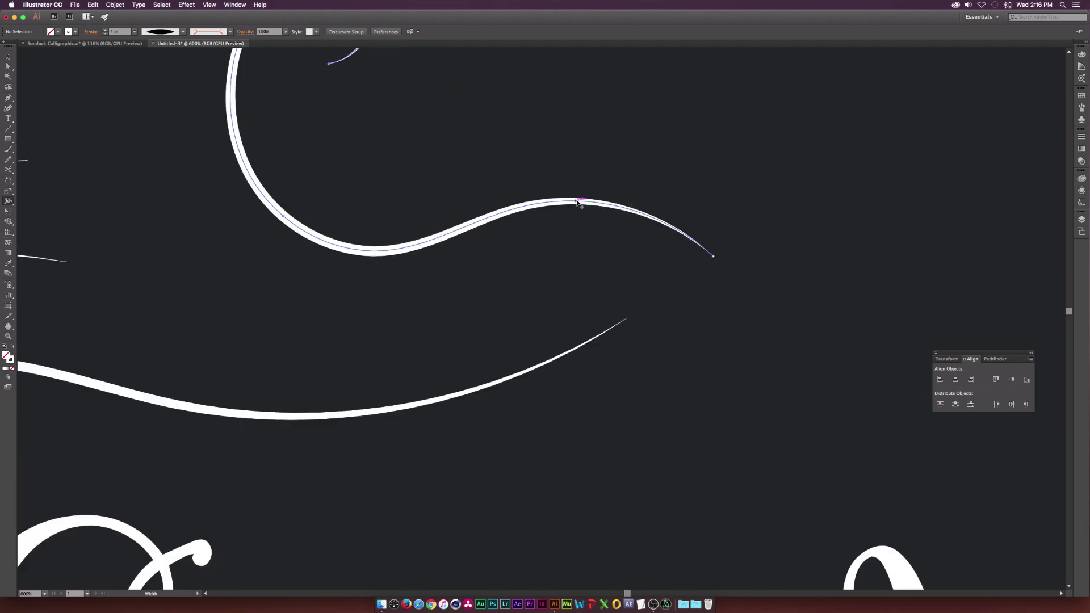
scroll(513, 284, up, 1)
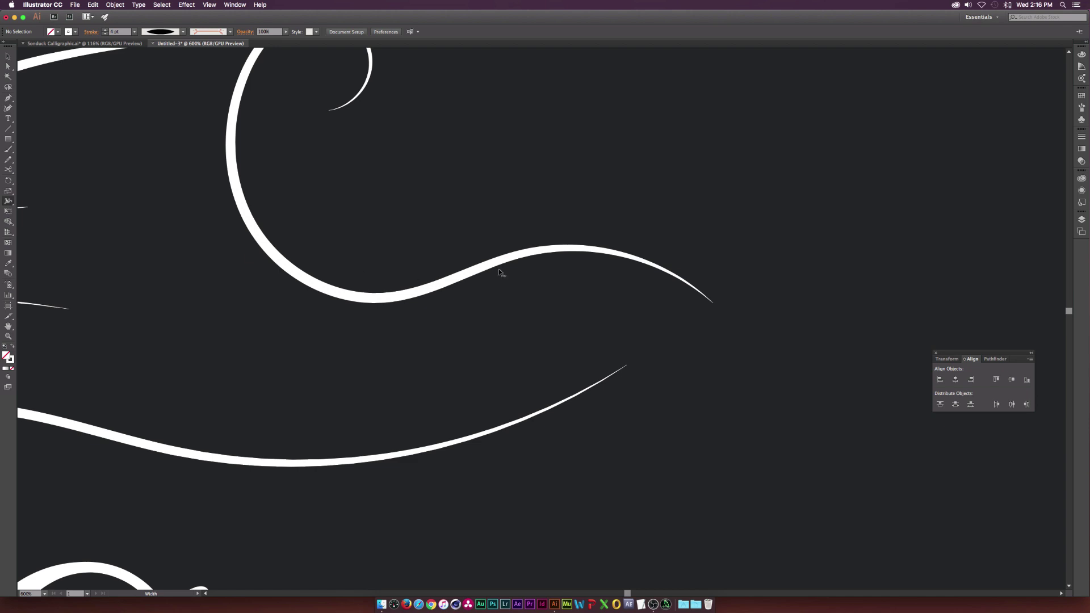
mouse_move(498, 268)
mouse_down()
mouse_move(497, 234)
mouse_move(489, 241)
mouse_up()
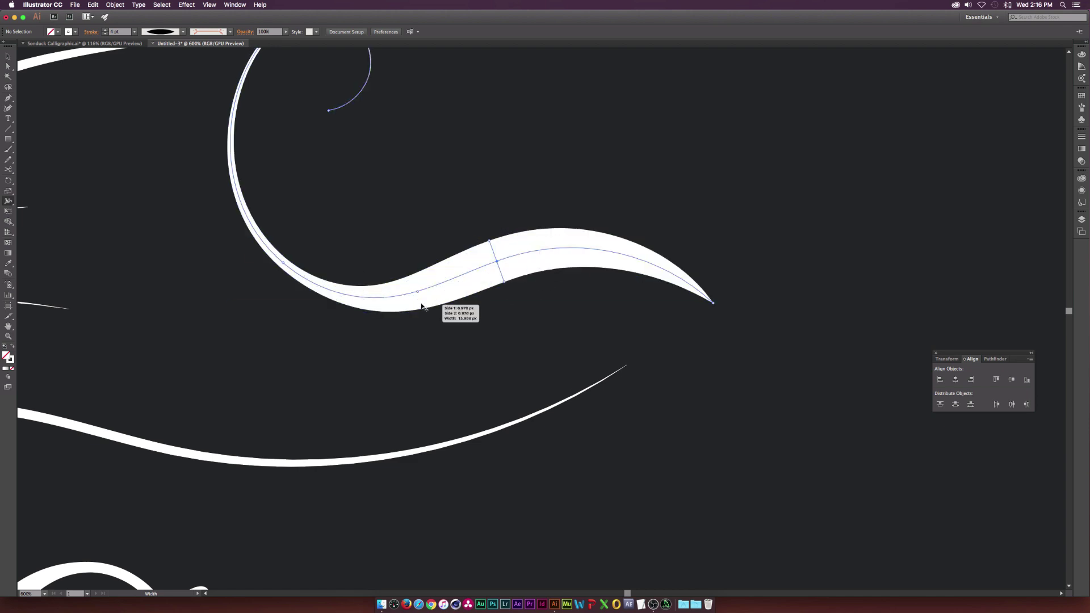
scroll(481, 334, down, 2)
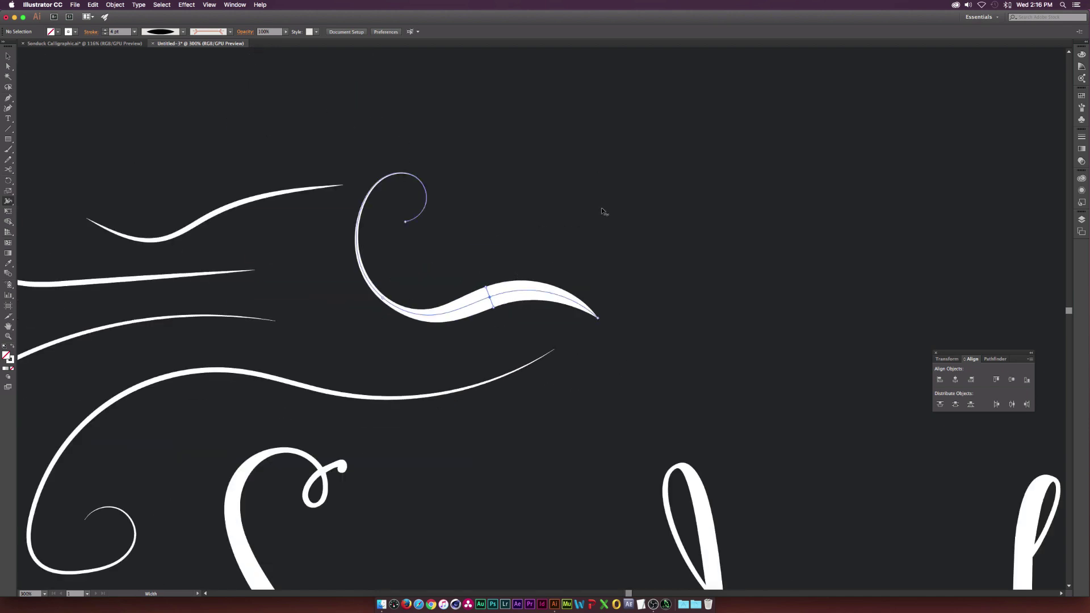
key(v)
scroll(603, 211, down, 4)
scroll(660, 273, up, 2)
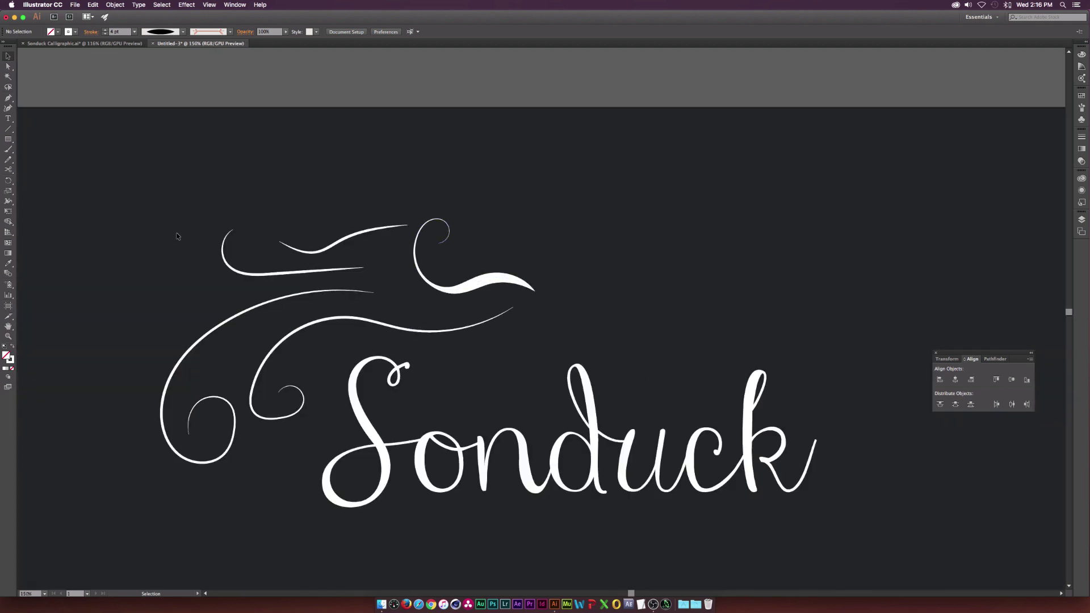
- Thicken the end of the lower-left swash loop and zoom out to the whole artboard
click(8, 201)
scroll(309, 308, up, 1)
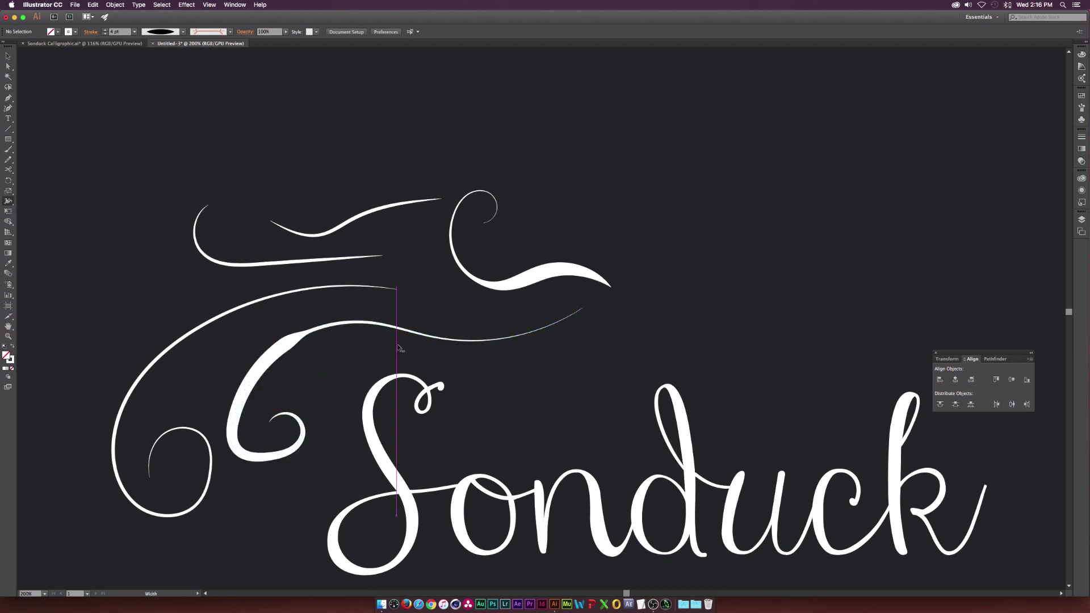
drag(329, 287, 332, 293)
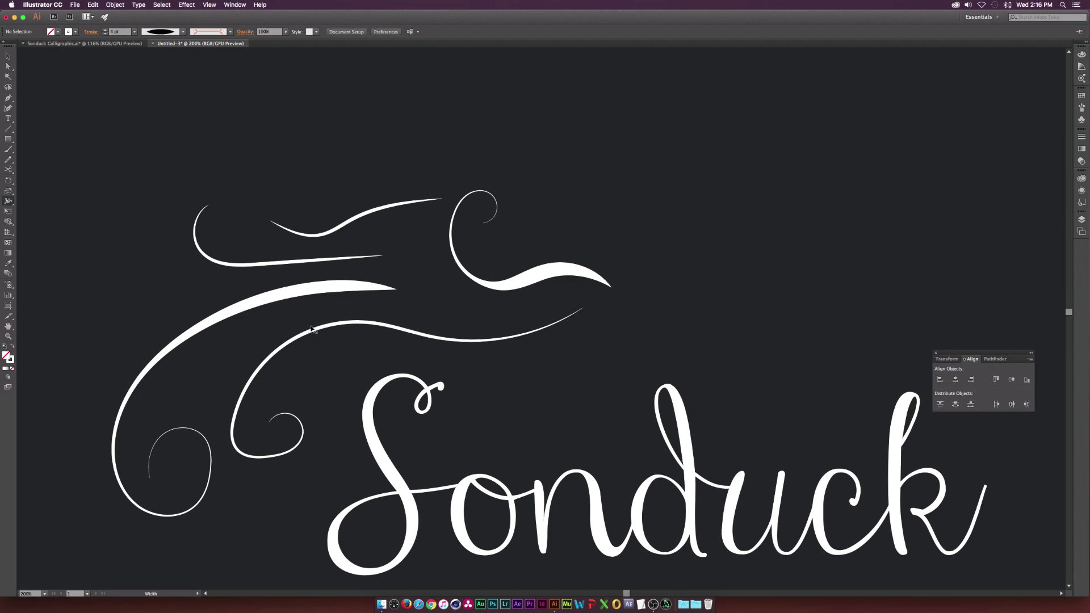
key(super+z)
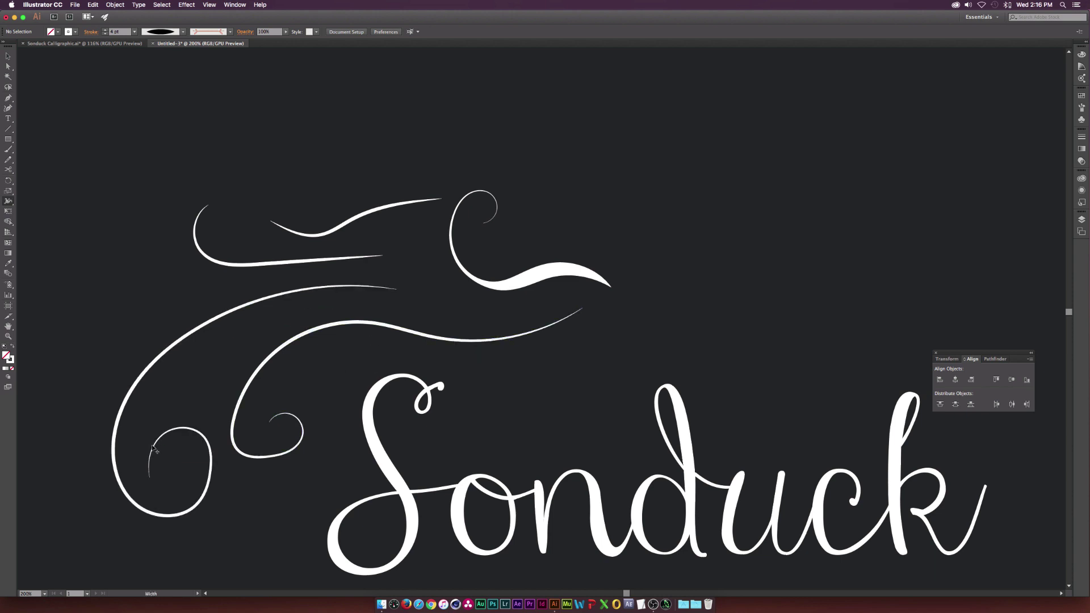
drag(154, 448, 176, 446)
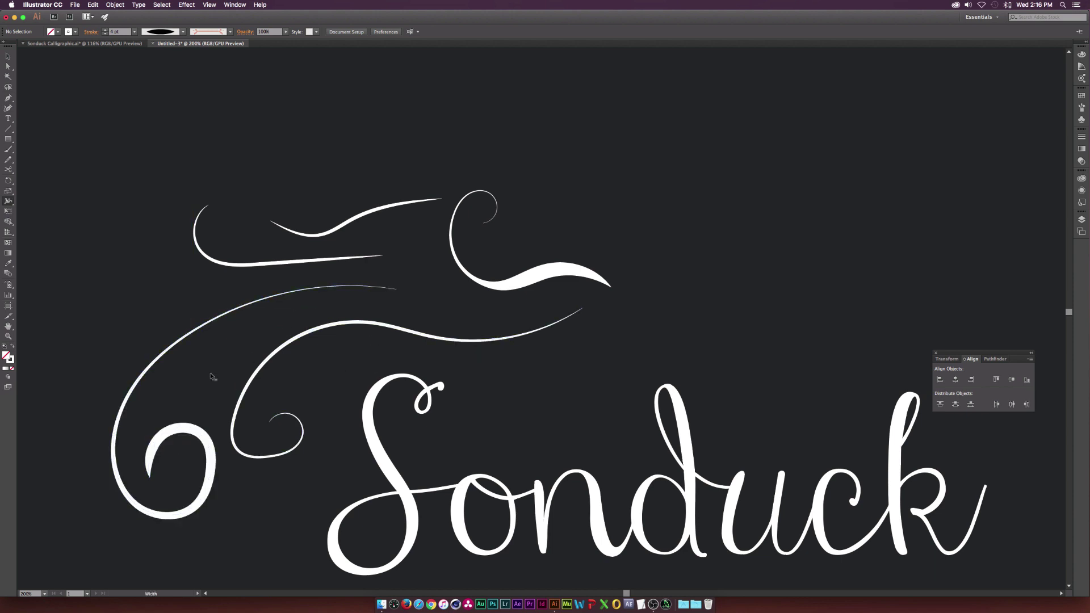
key(super+minus)
key(super+minus)
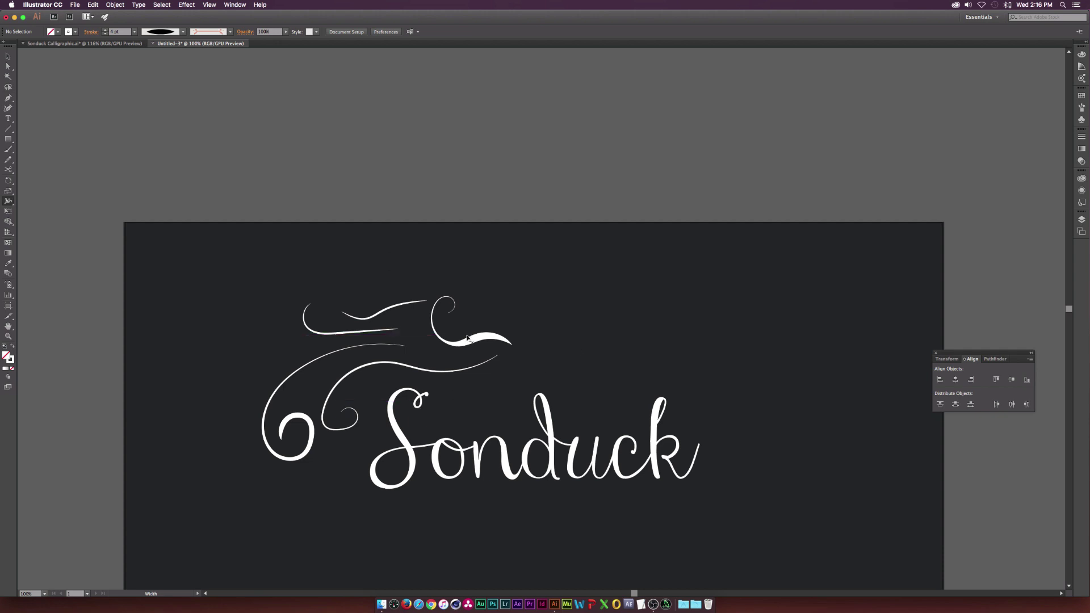
- Widen the upper swash's tail and select the swirls without Sonduck
drag(467, 338, 499, 336)
click(8, 55)
scroll(295, 228, down, 1)
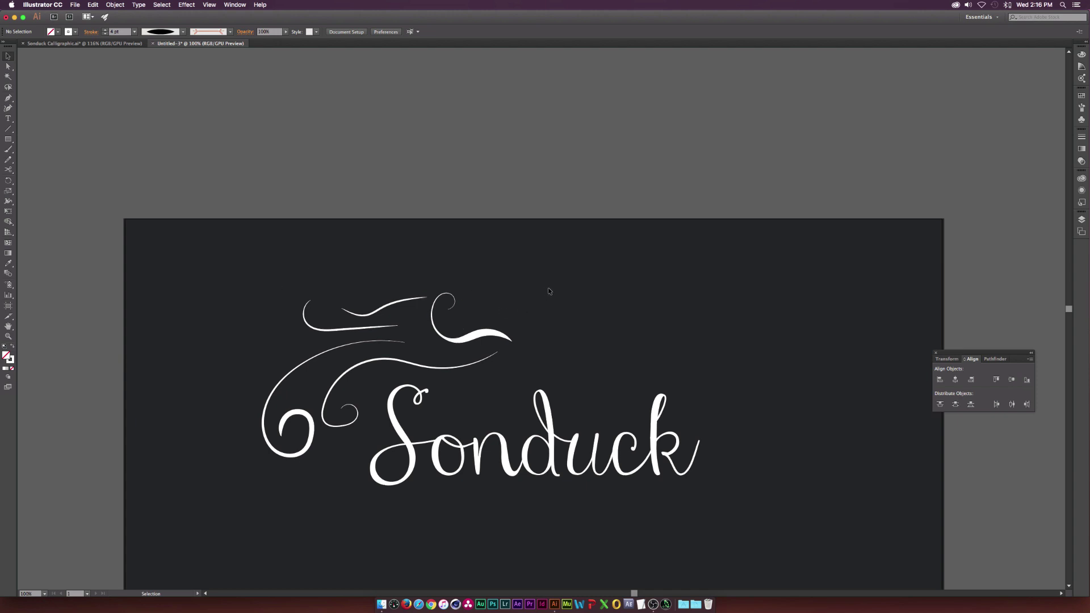
drag(221, 426, 219, 432)
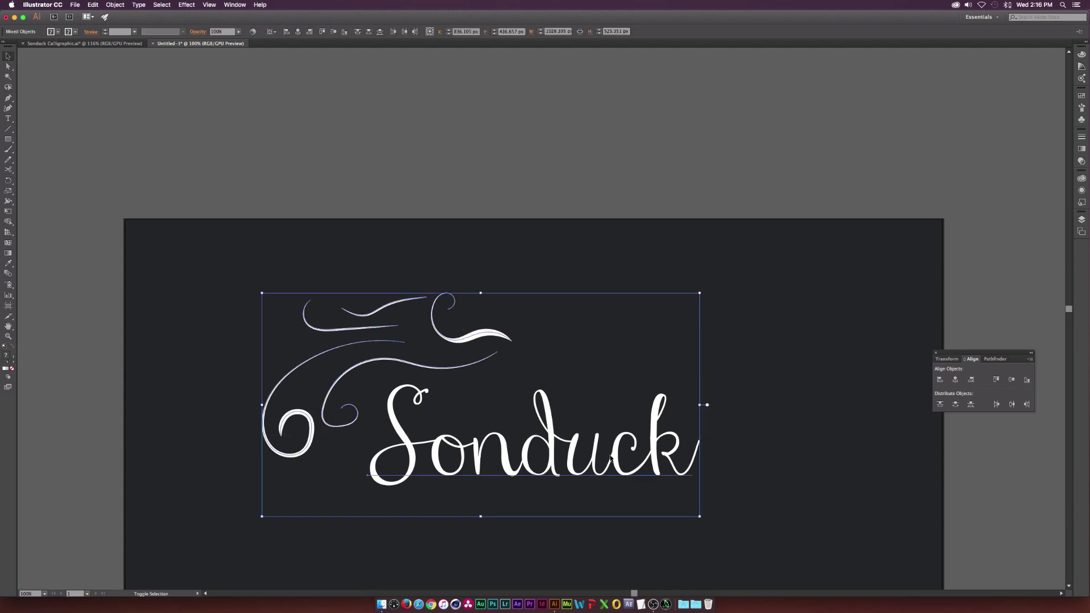
shift+click(574, 453)
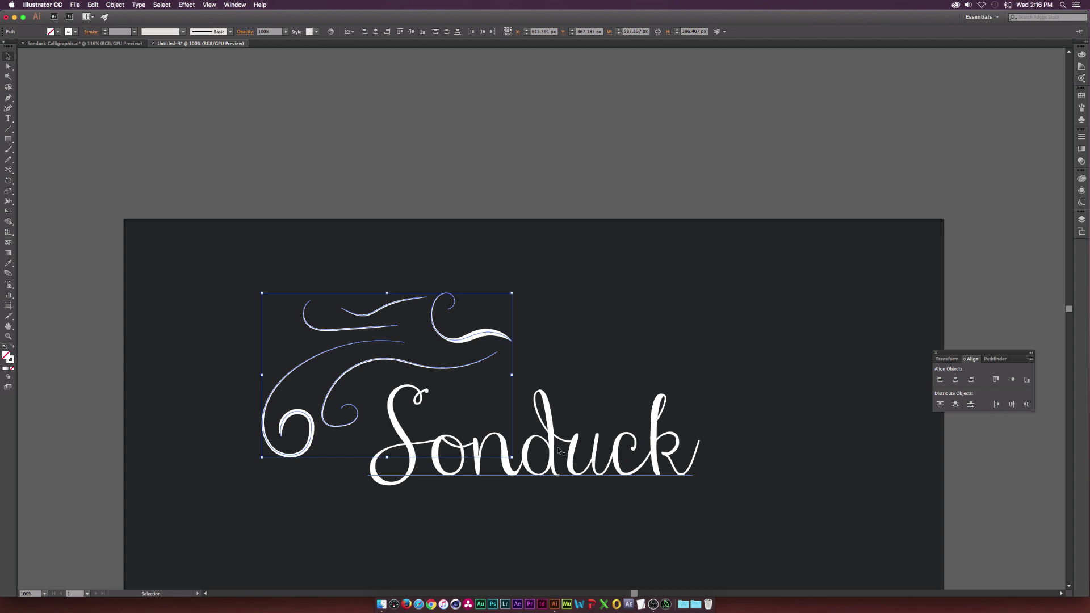
- Paste a copy of the swirls in place on top of the originals
key(a)
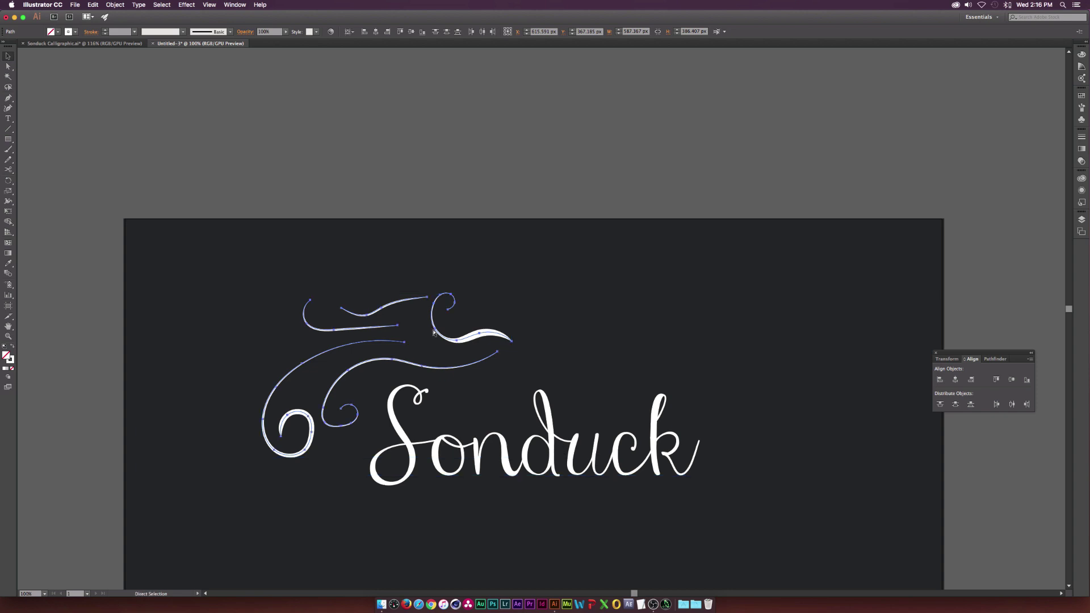
key(v)
click(92, 5)
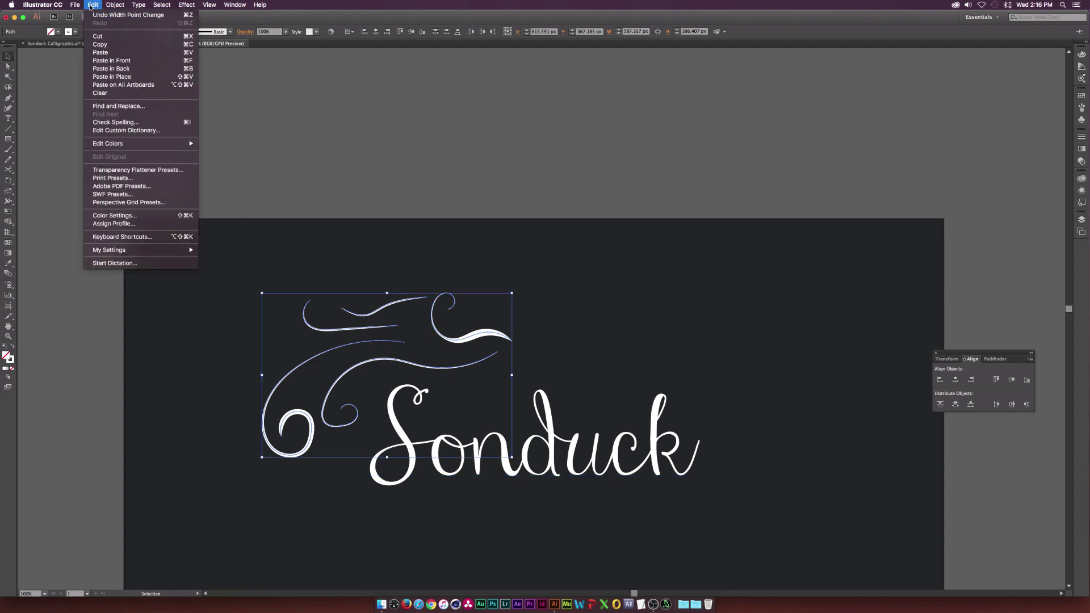
click(108, 76)
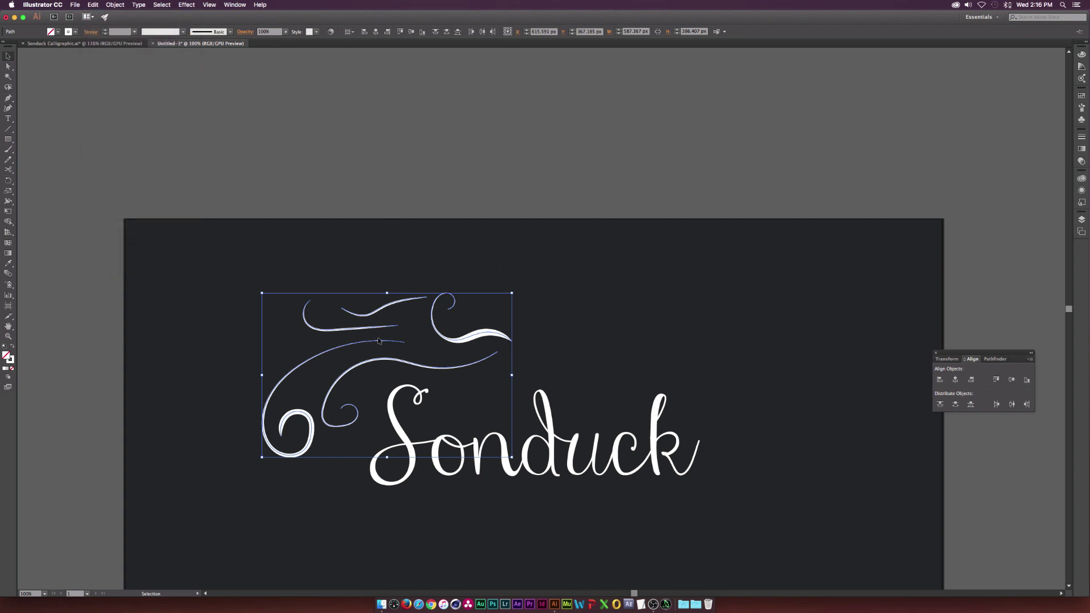
click(115, 5)
- Reflect the copied swirls across the vertical axis
mouse_move(122, 16)
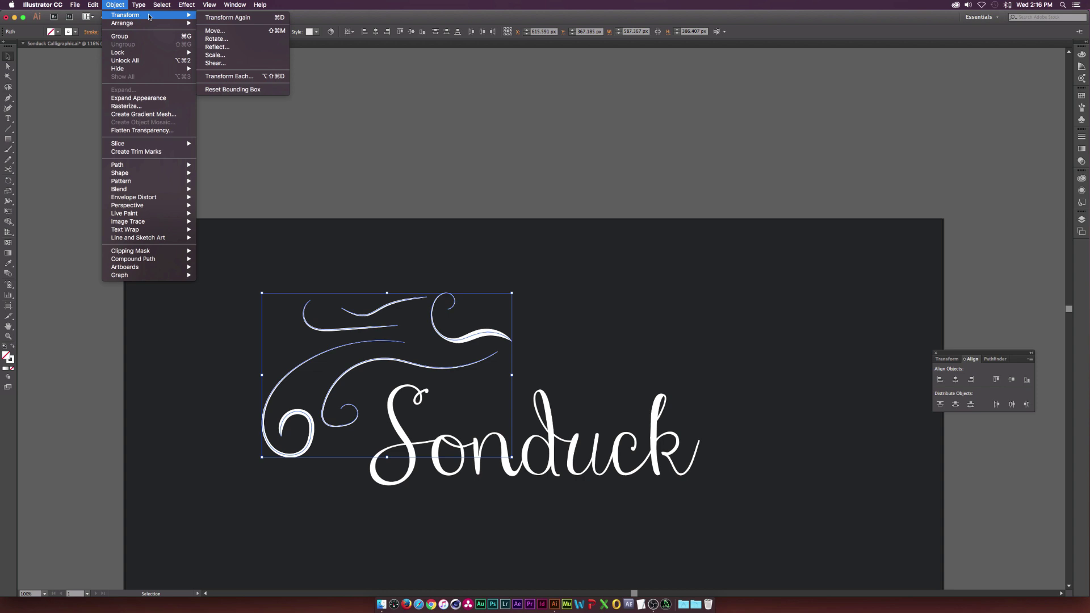
click(217, 46)
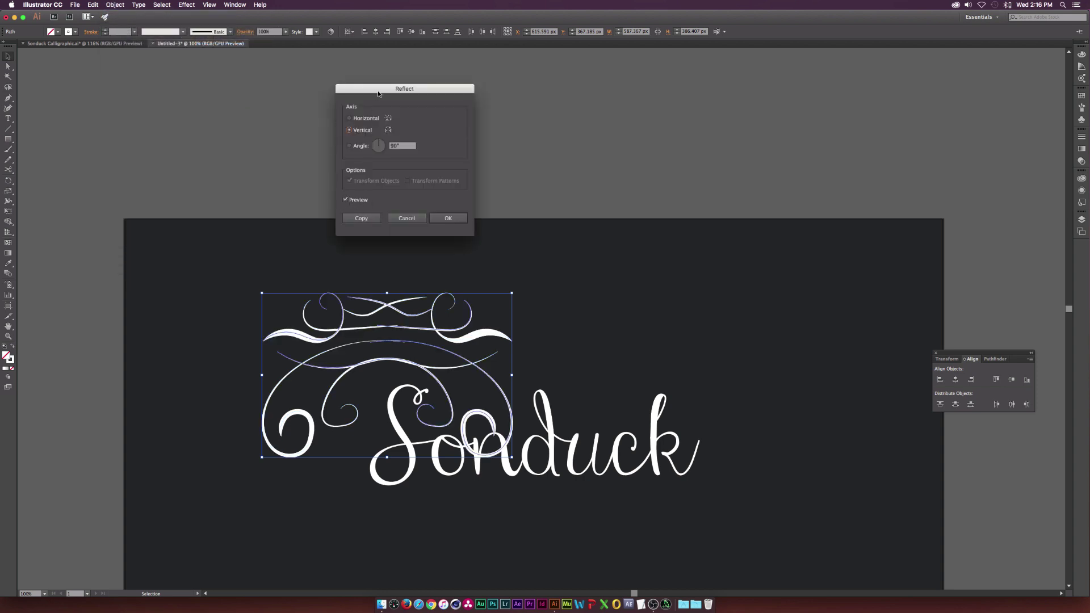
drag(378, 93, 502, 105)
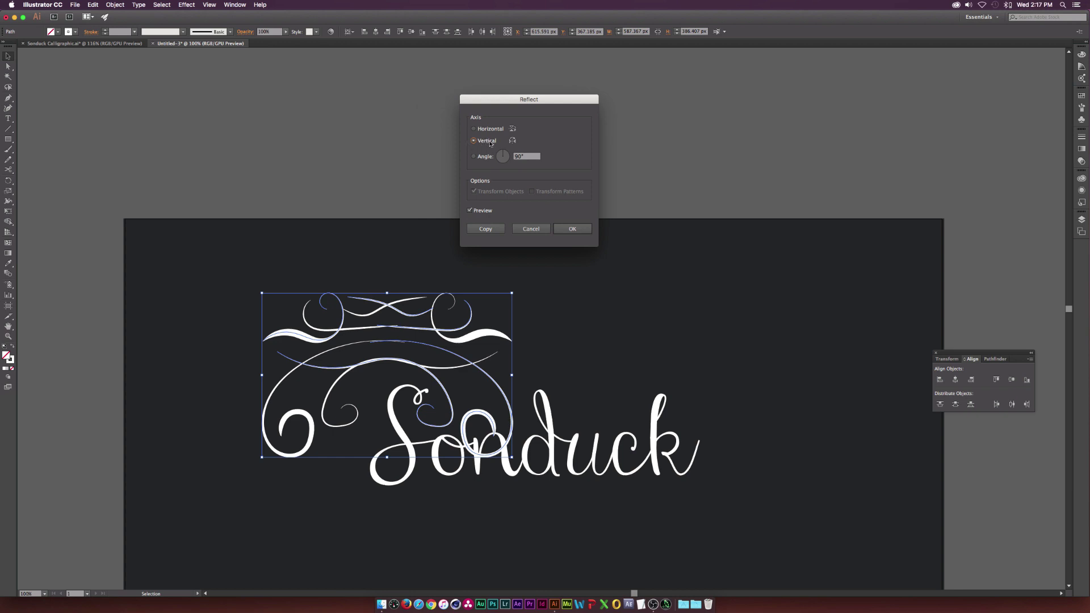
click(571, 230)
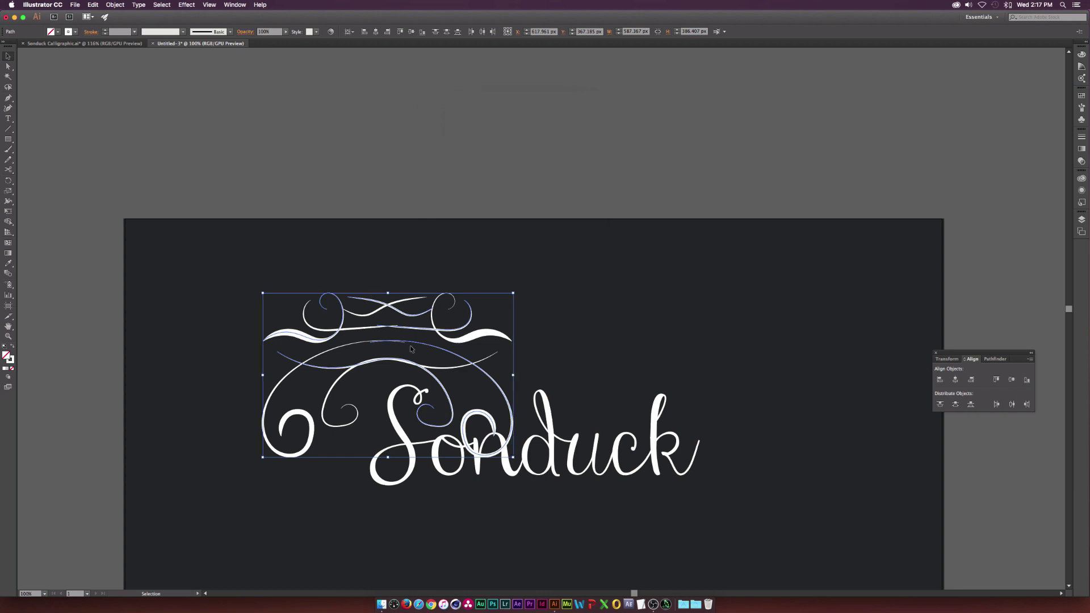
- Move the mirrored swirls to Sonduck's right side and nudge them slightly further right
drag(506, 392, 766, 396)
click(617, 319)
shift+click(656, 444)
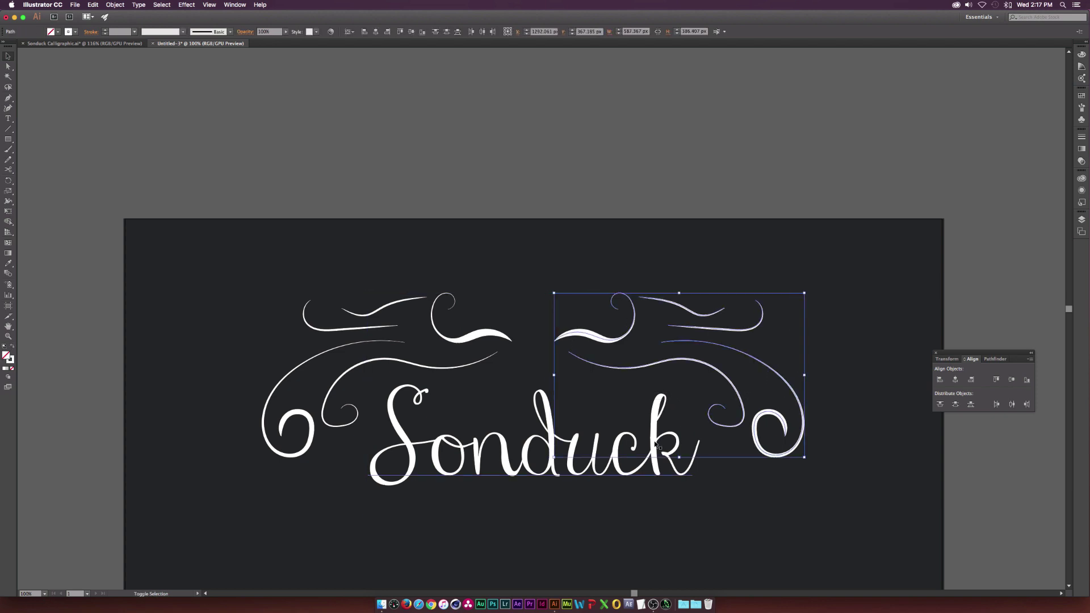
key(shift+Right)
key(shift+Right)
key(shift+Right)
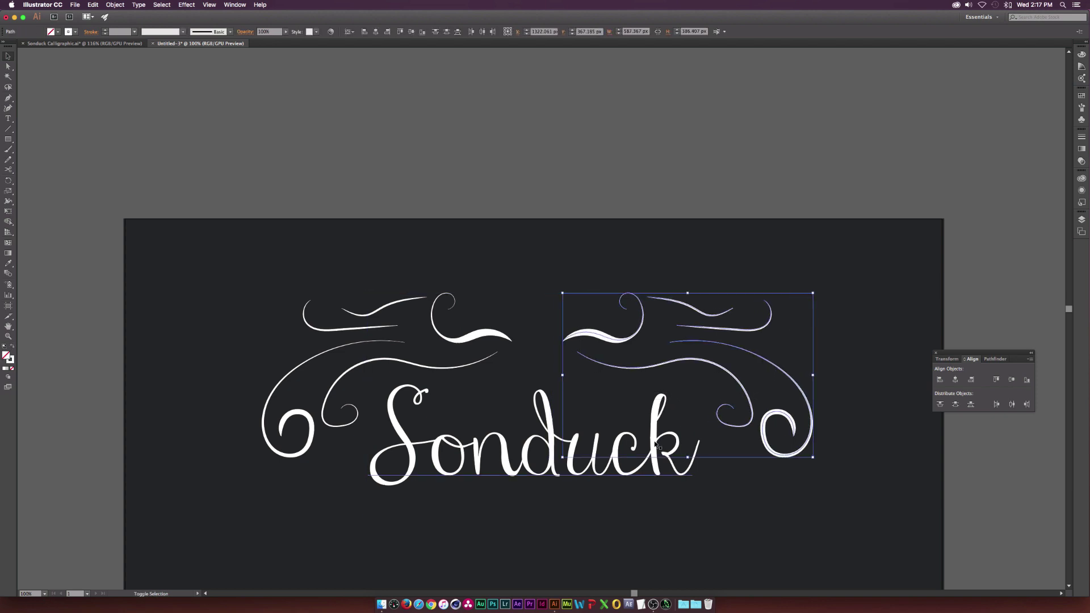
click(590, 528)
scroll(554, 177, down, 3)
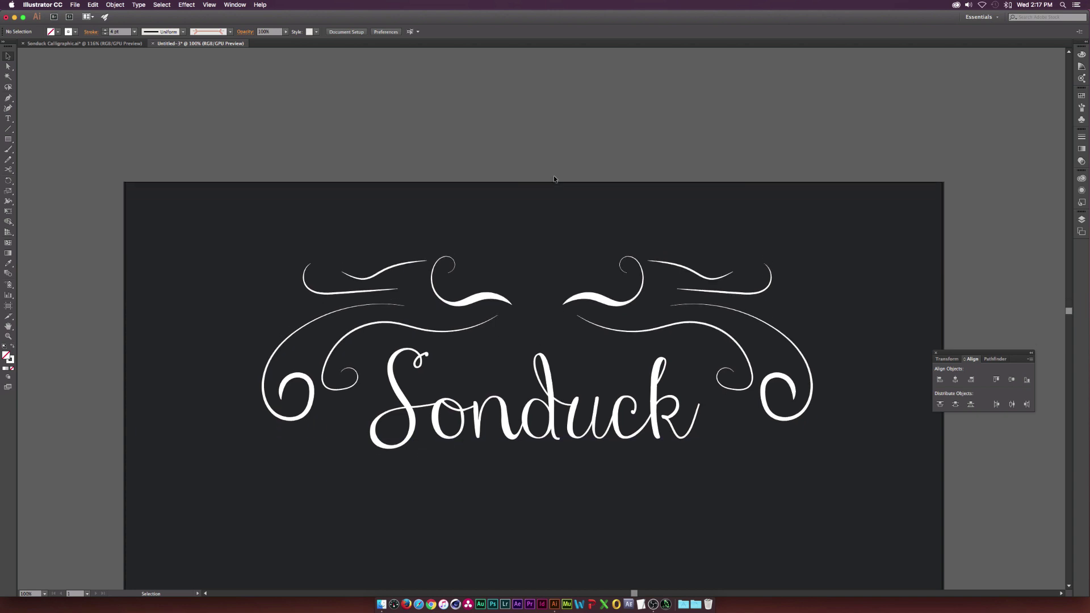
- With the Pencil, draw a curl below the S and a long leftward swirl ending in a curl
scroll(553, 180, down, 1)
key(super+minus)
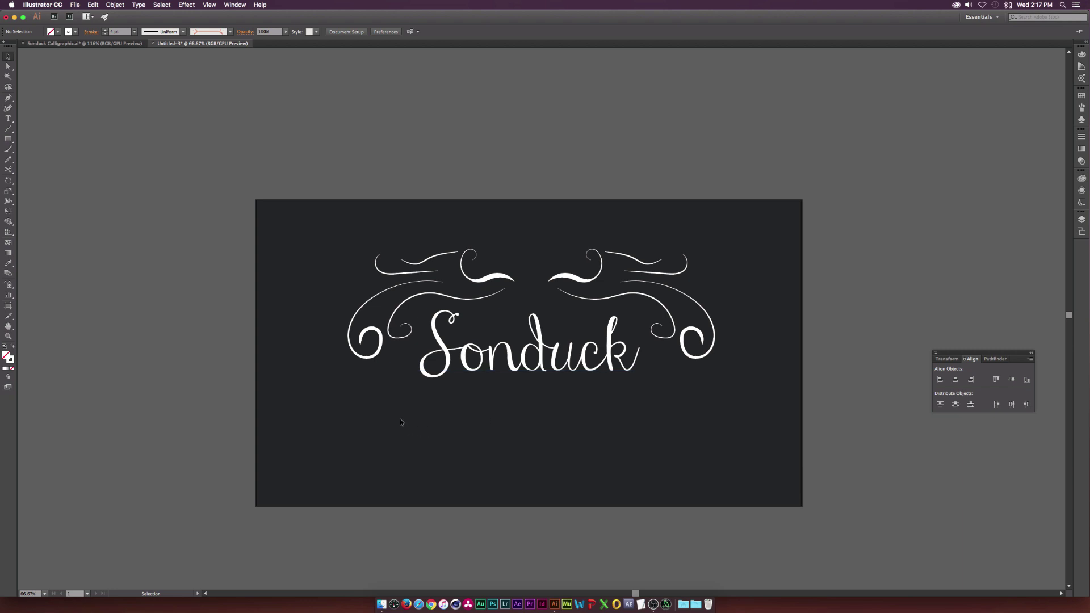
key(n)
scroll(440, 432, up, 2)
mouse_move(528, 335)
mouse_down()
mouse_move(490, 382)
mouse_move(403, 396)
mouse_move(358, 376)
mouse_move(351, 351)
mouse_move(360, 323)
mouse_move(397, 325)
mouse_up()
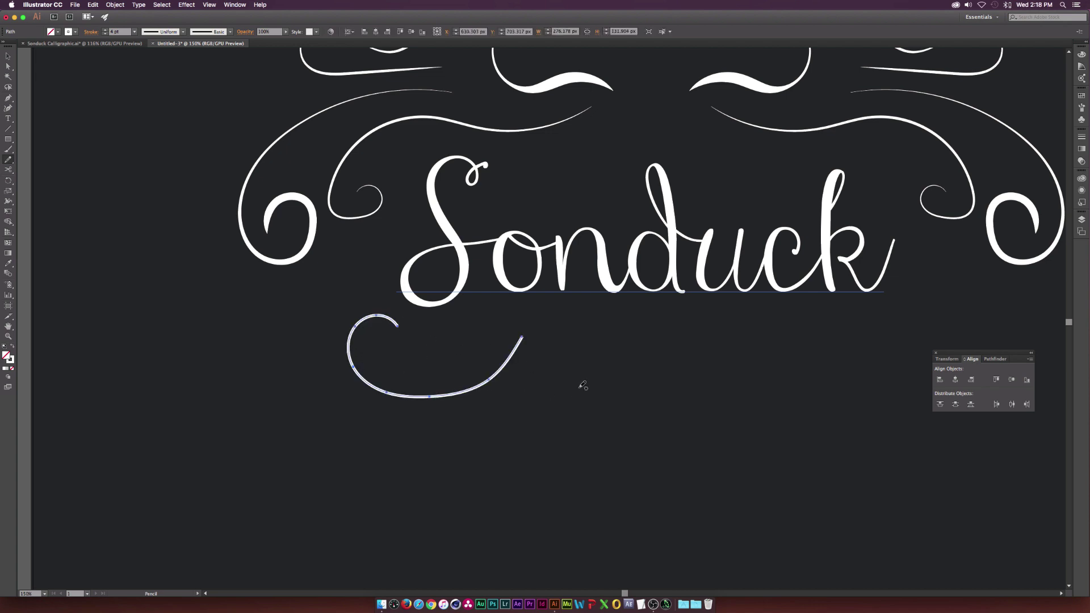
mouse_move(580, 391)
mouse_down()
mouse_move(486, 400)
mouse_move(404, 426)
mouse_move(333, 417)
mouse_move(276, 391)
mouse_move(199, 405)
mouse_move(185, 440)
mouse_move(190, 483)
mouse_move(220, 503)
mouse_move(255, 483)
mouse_move(244, 447)
mouse_up()
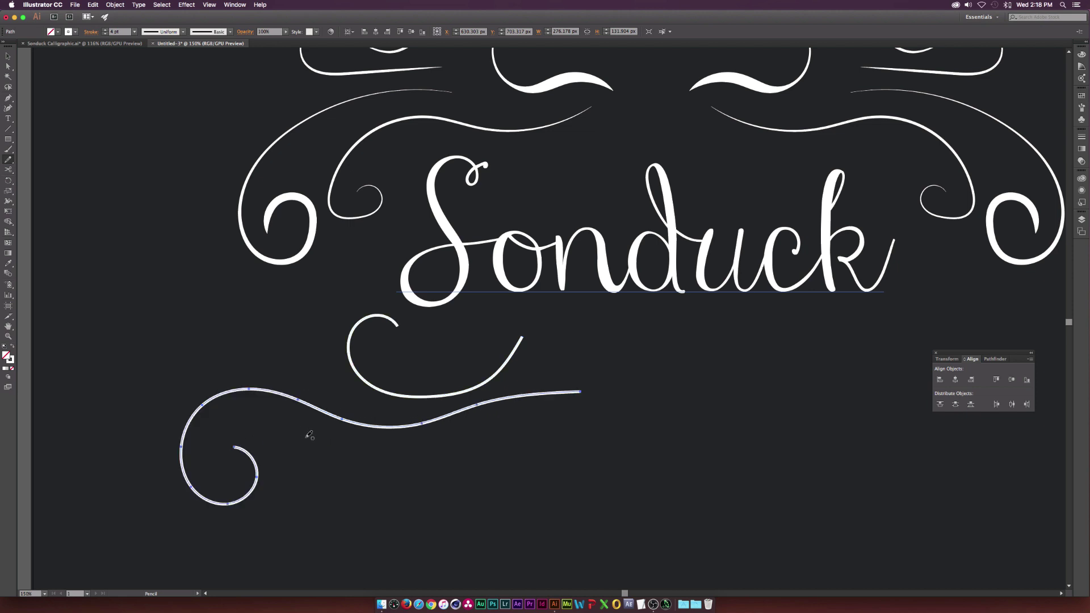
- Add another swirl stroke below the lettering and select the new lower swirls
scroll(348, 447, down, 2)
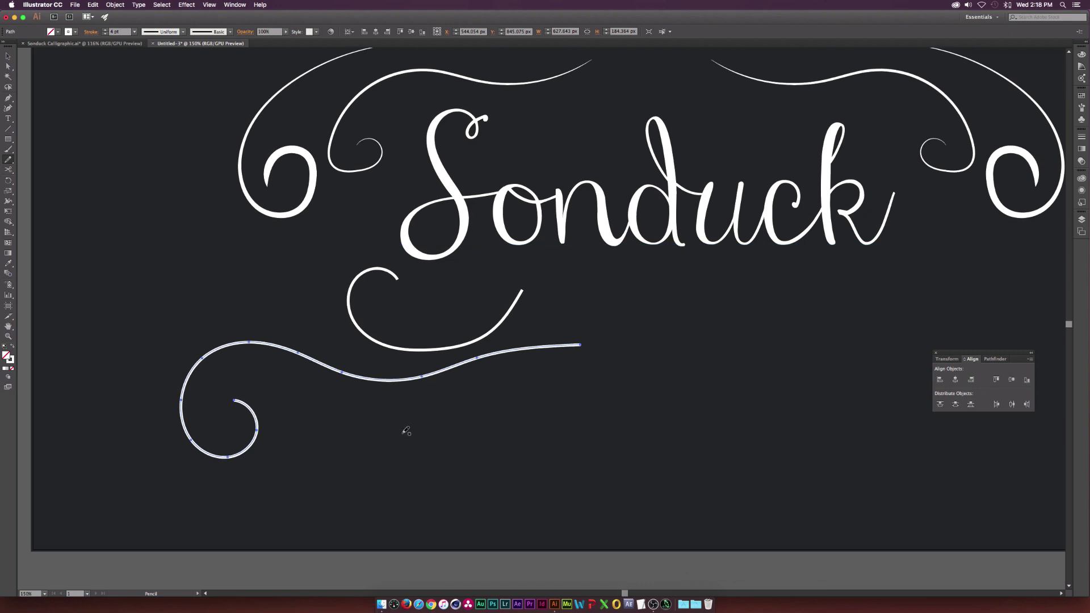
mouse_move(457, 403)
mouse_down()
mouse_move(355, 405)
mouse_move(279, 425)
mouse_up()
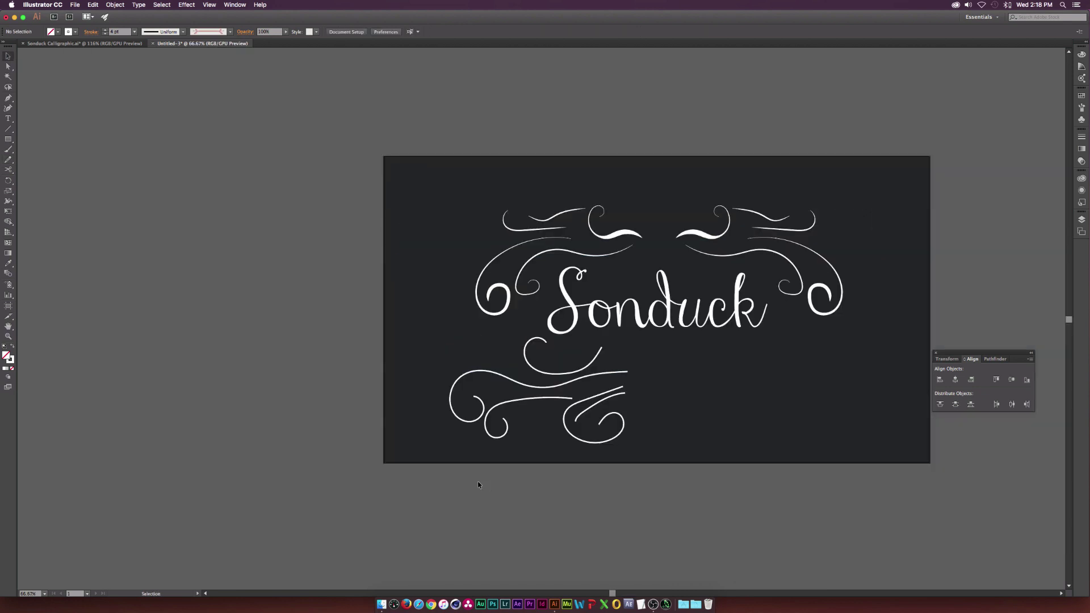
drag(620, 358, 619, 358)
drag(577, 458, 626, 343)
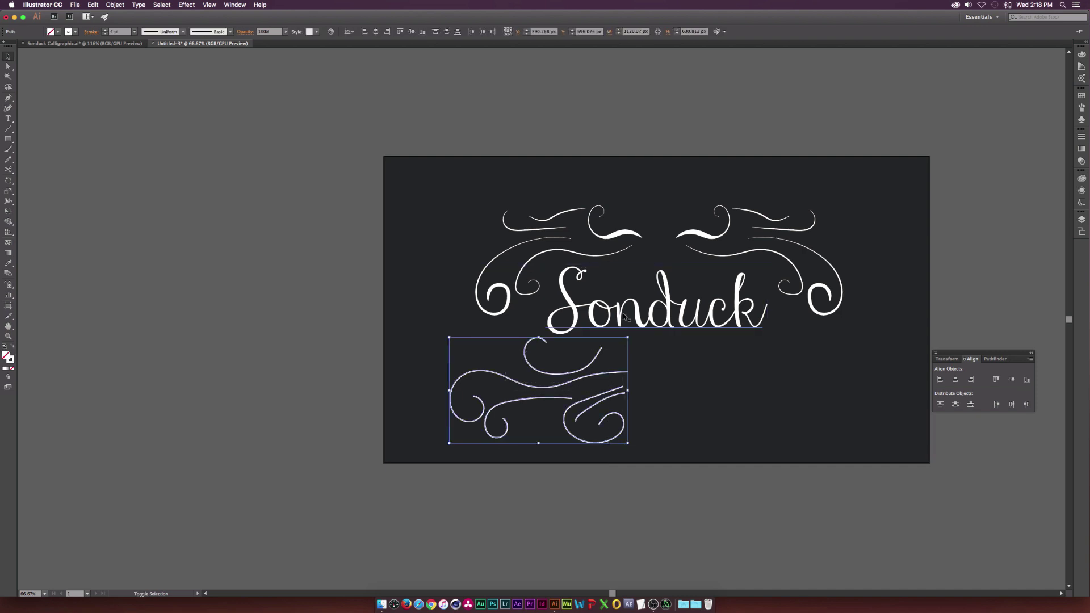
- Apply a tapered, then an arch-shaped width profile to the lower swirls
click(182, 32)
click(162, 100)
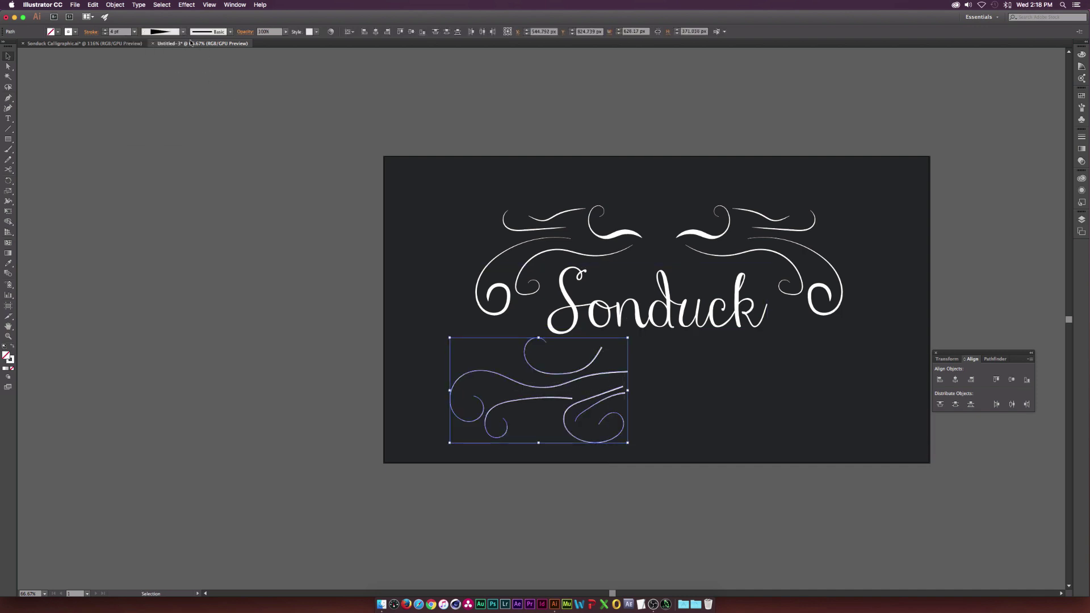
click(182, 32)
click(153, 126)
click(487, 397)
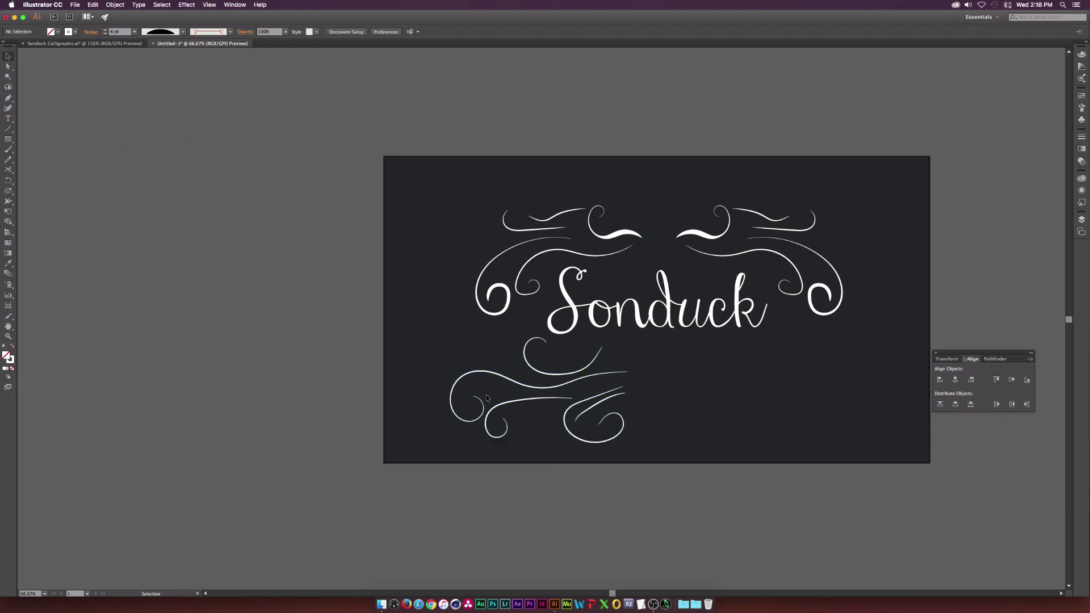
scroll(622, 460, up, 1)
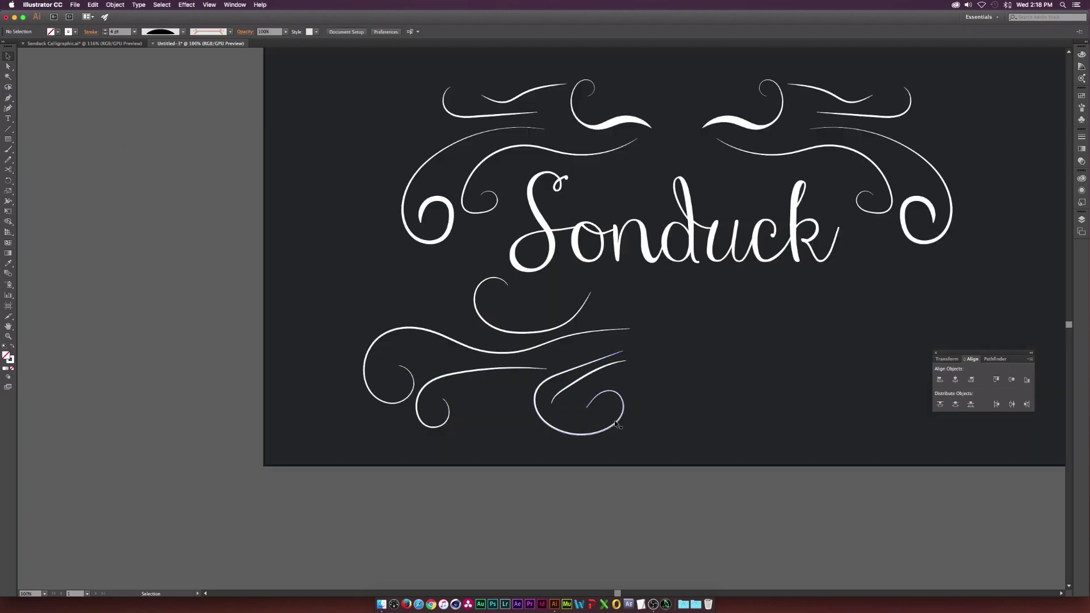
- Give the lower-right curl and its thinner inner stroke their own width profiles
click(620, 420)
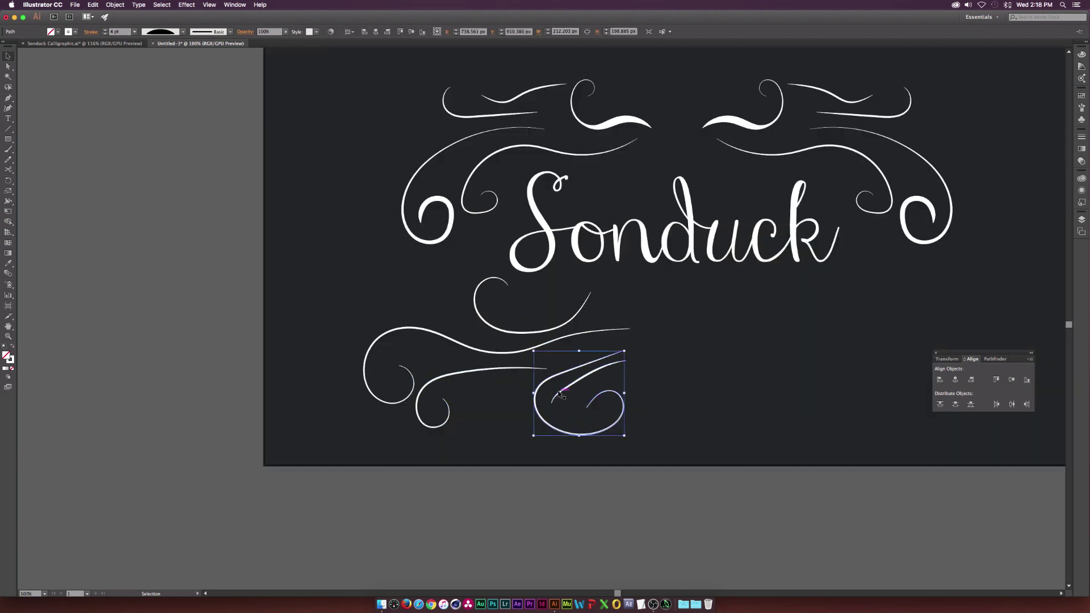
scroll(559, 393, up, 2)
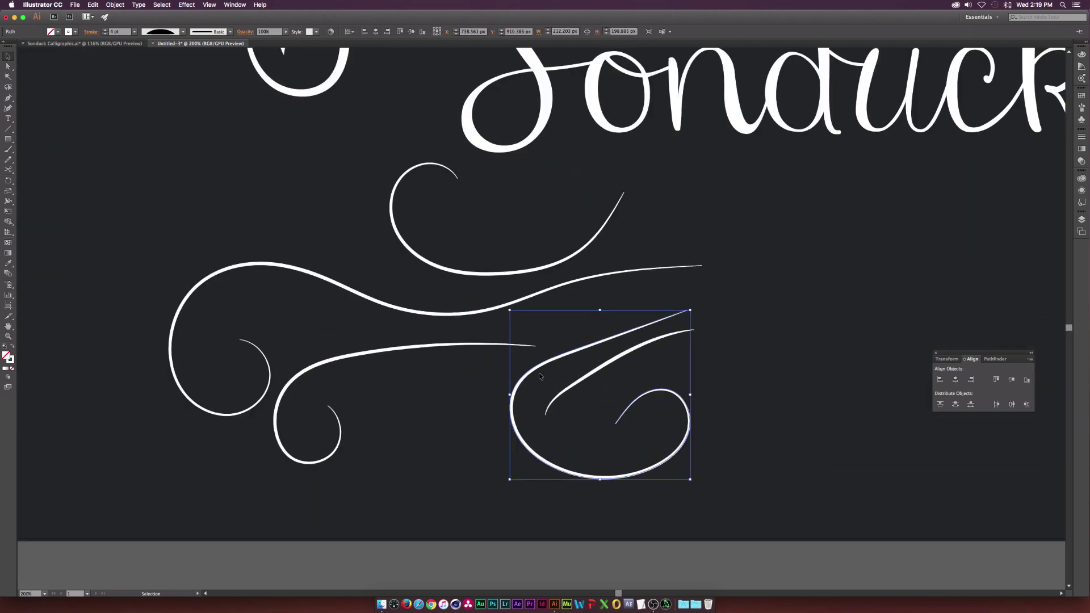
click(183, 33)
click(161, 74)
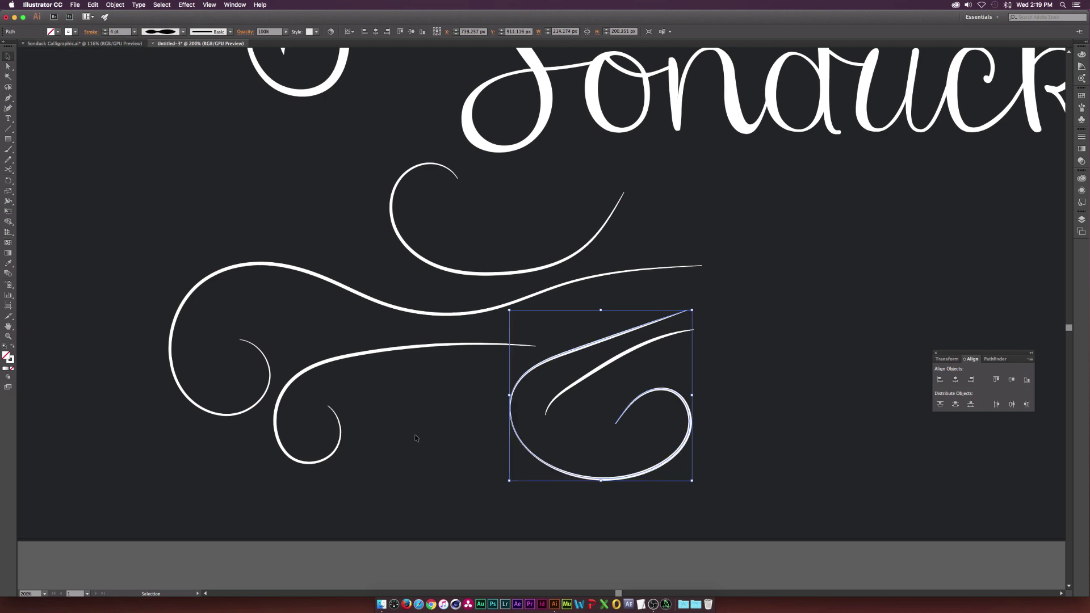
click(549, 423)
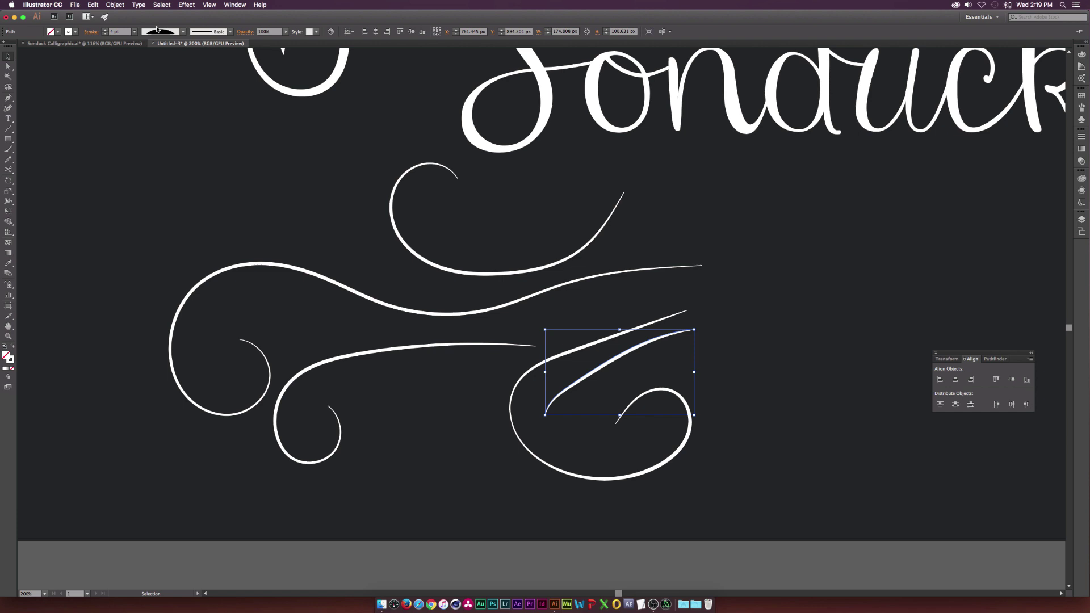
click(182, 32)
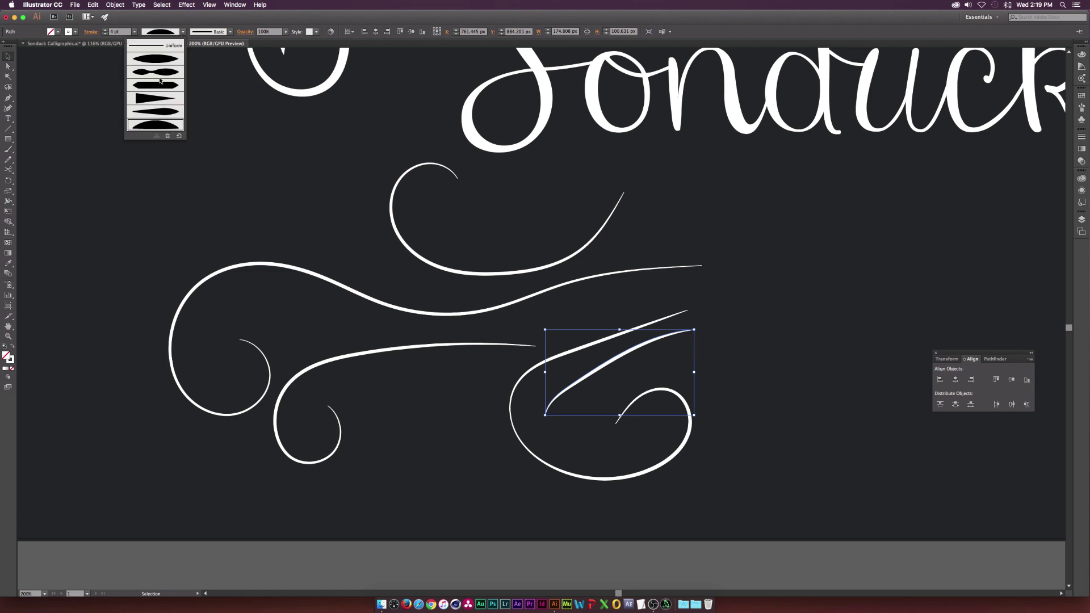
click(160, 82)
click(634, 392)
scroll(634, 392, down, 1)
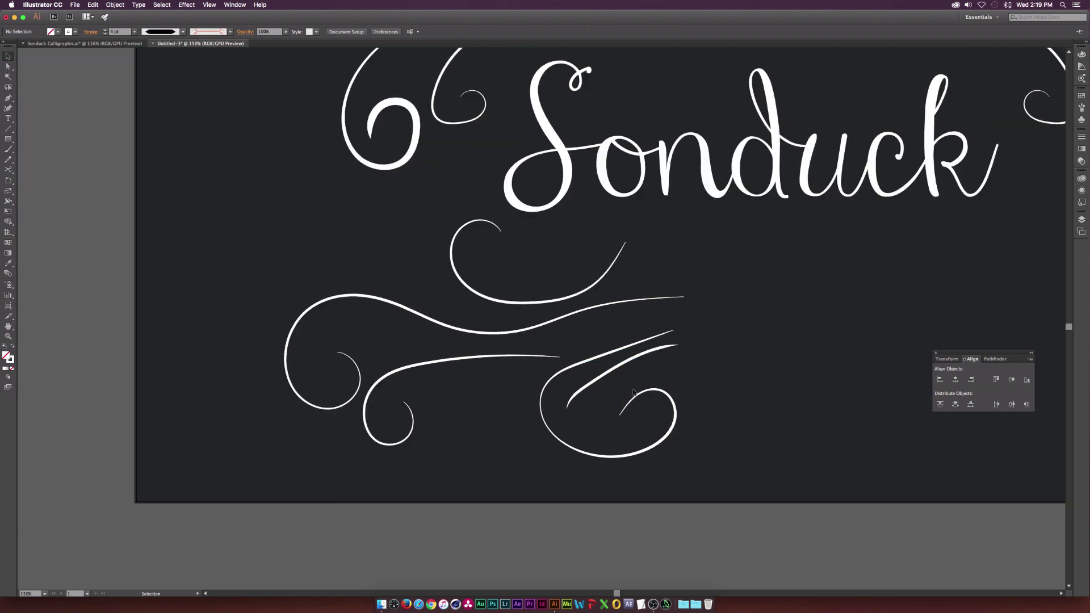
scroll(634, 392, down, 2)
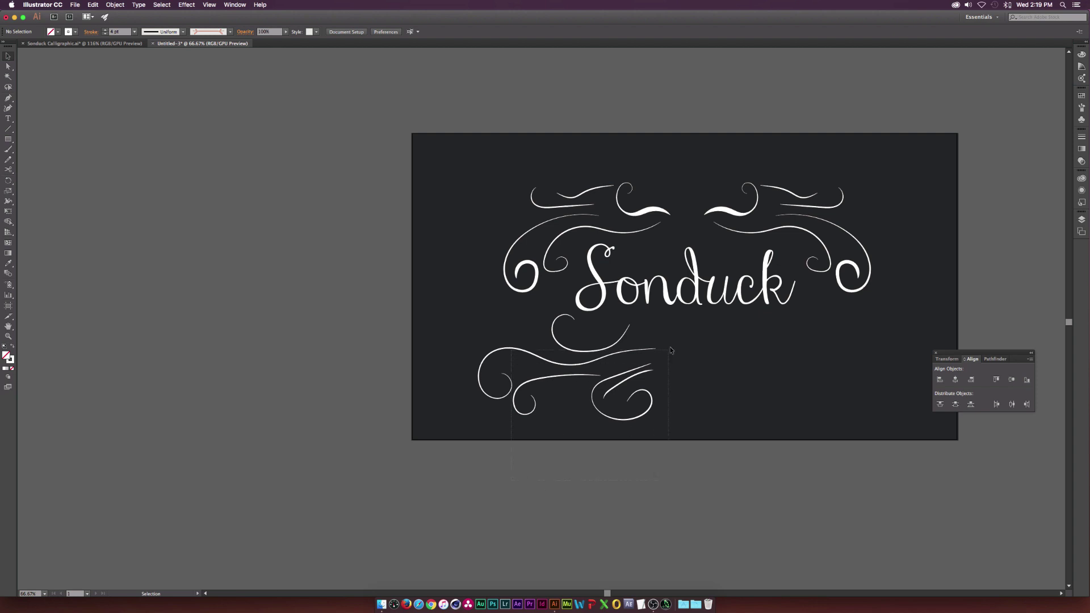
- Reflect a vertical copy of the lower flourish and move it to the right of the original
drag(669, 351, 669, 351)
key(a)
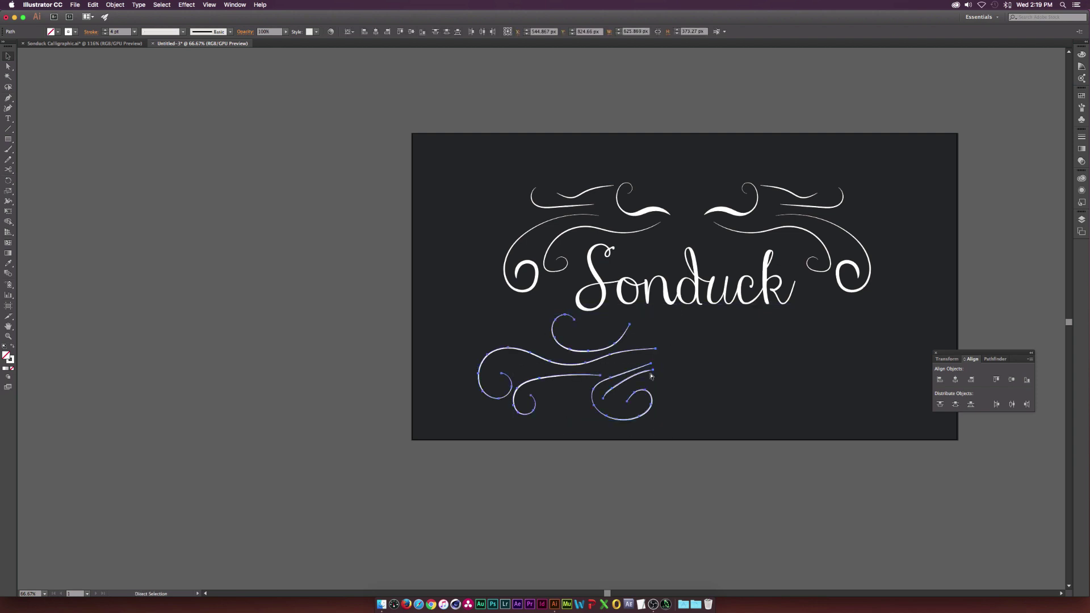
key(v)
scroll(639, 382, right, 2)
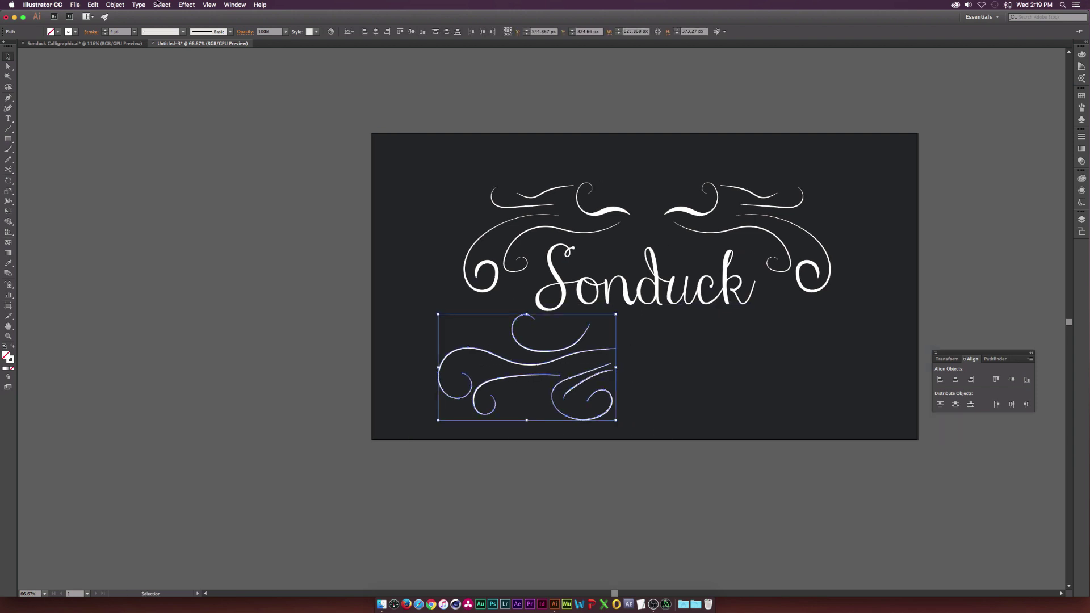
click(124, 4)
mouse_move(130, 14)
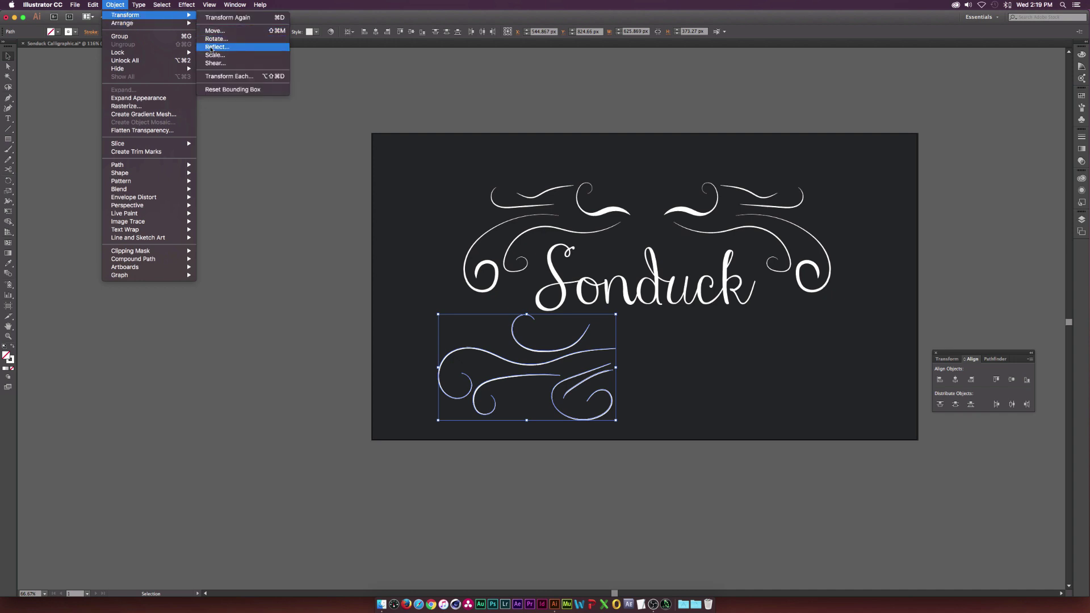
key(Return)
click(572, 226)
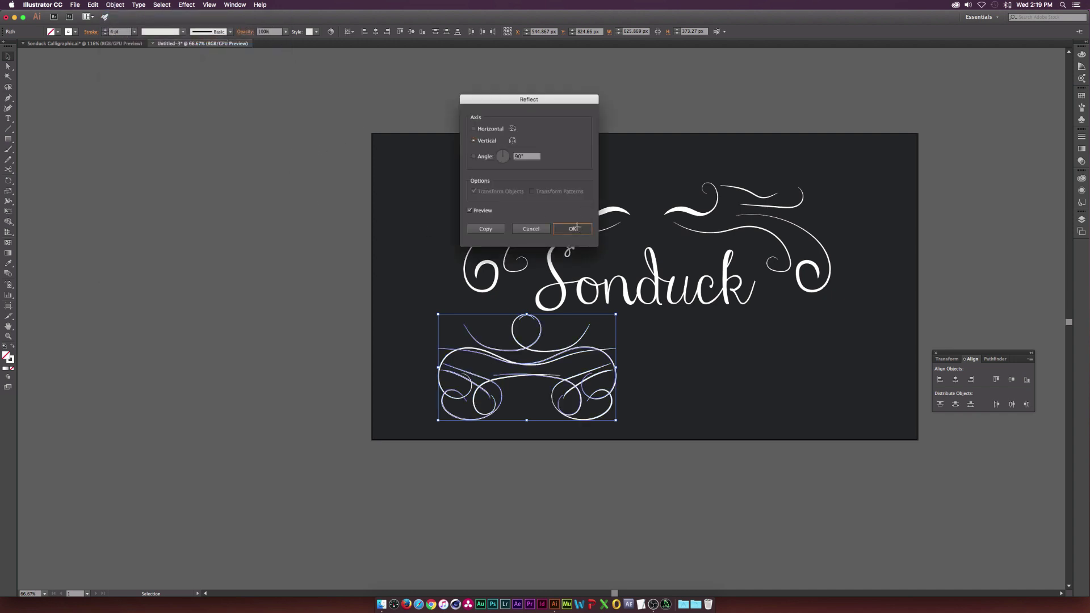
drag(546, 385, 786, 379)
click(706, 468)
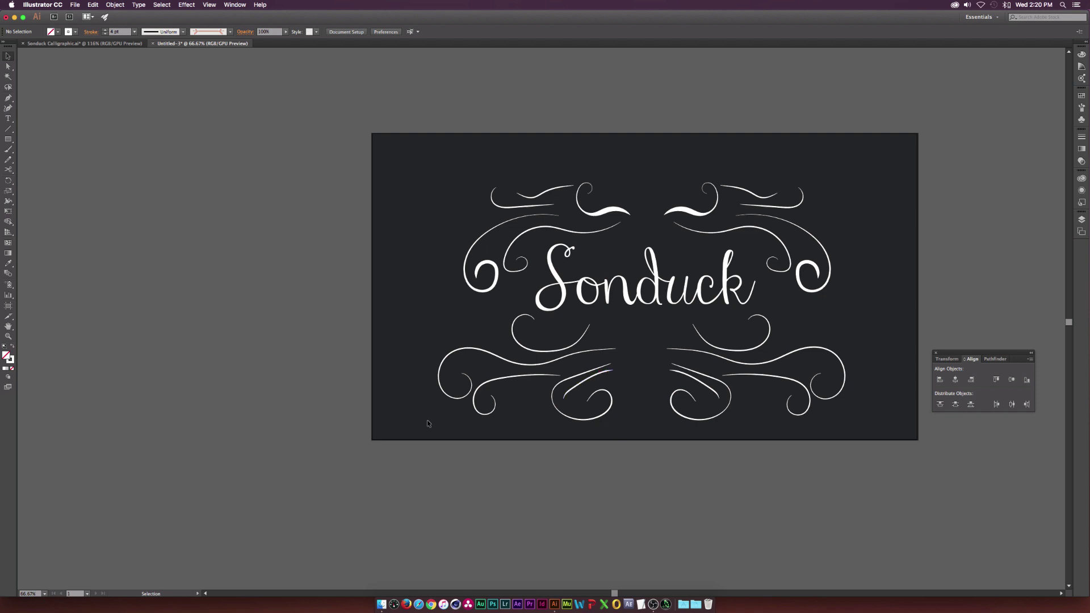
- Squash both lower flourishes vertically, leaving Sonduck unchanged
drag(438, 439, 861, 319)
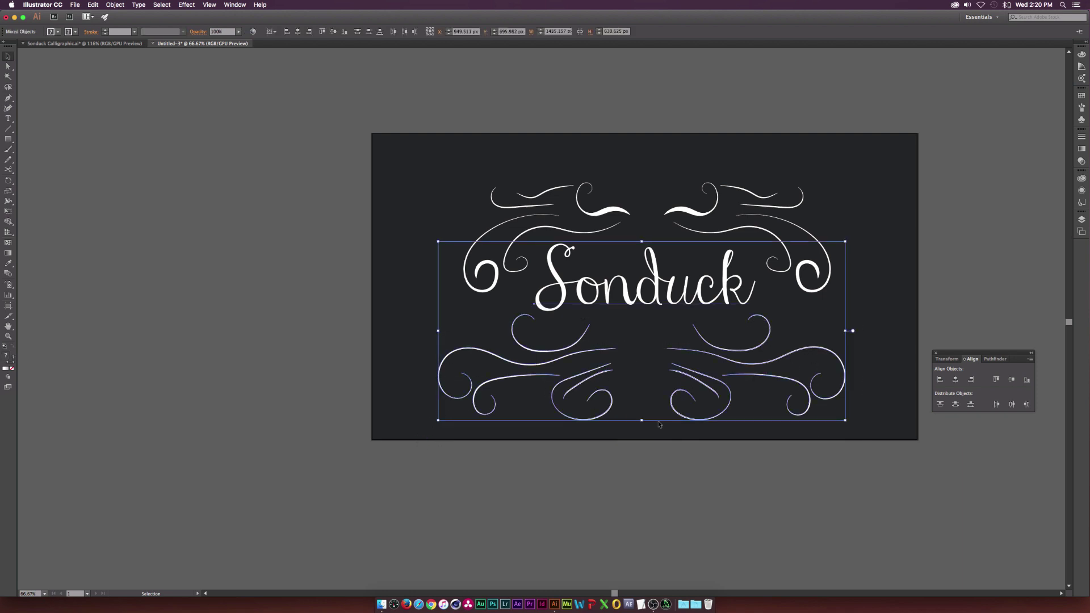
shift+click(648, 275)
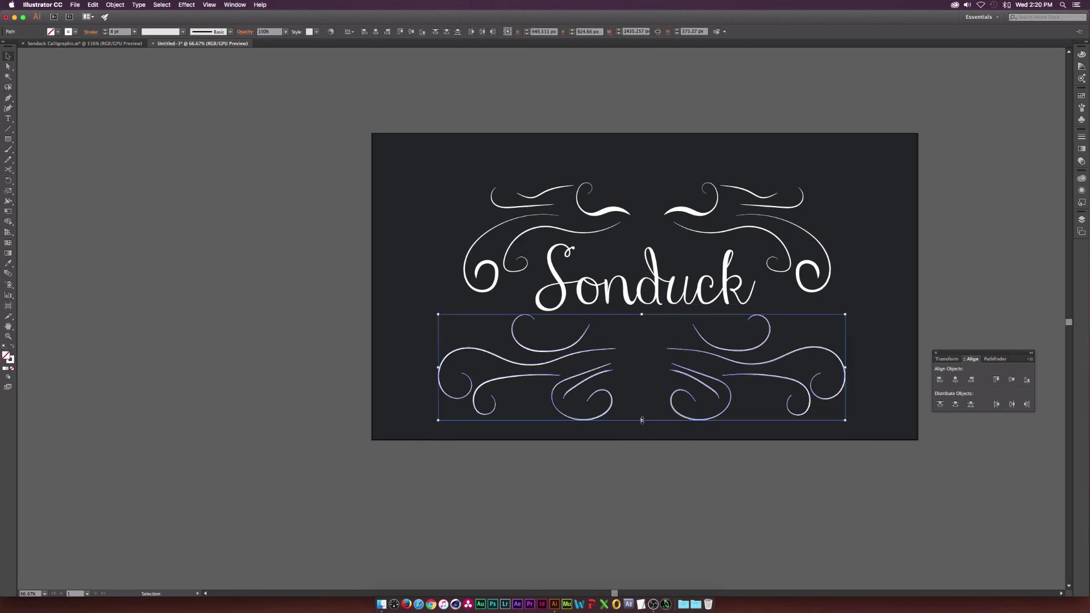
drag(641, 420, 641, 399)
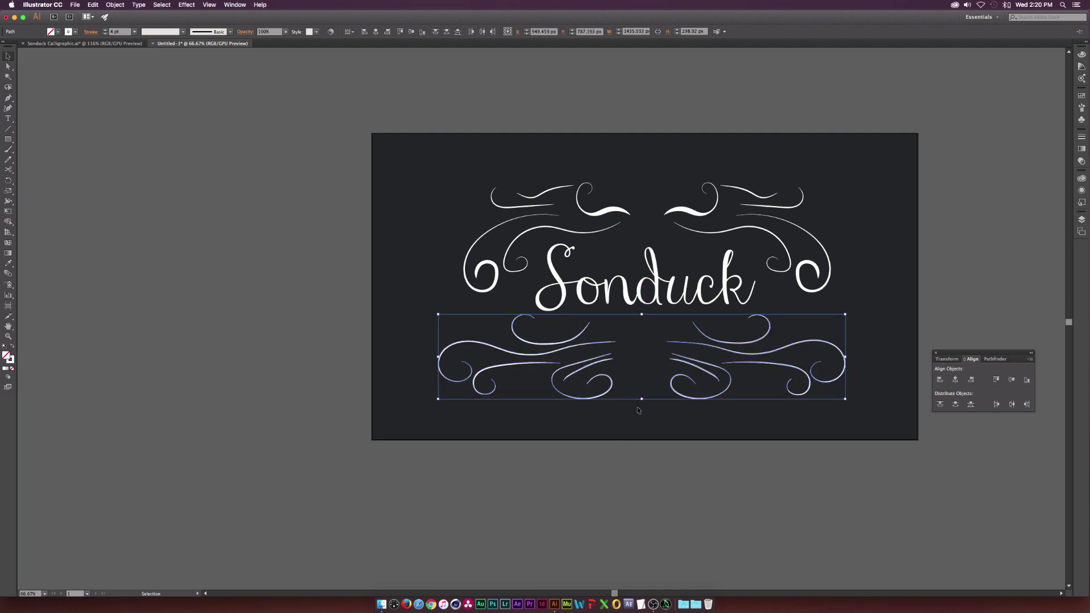
click(549, 436)
- Nudge the lower-left flourish further left and the lower-right one further right
drag(604, 327, 605, 327)
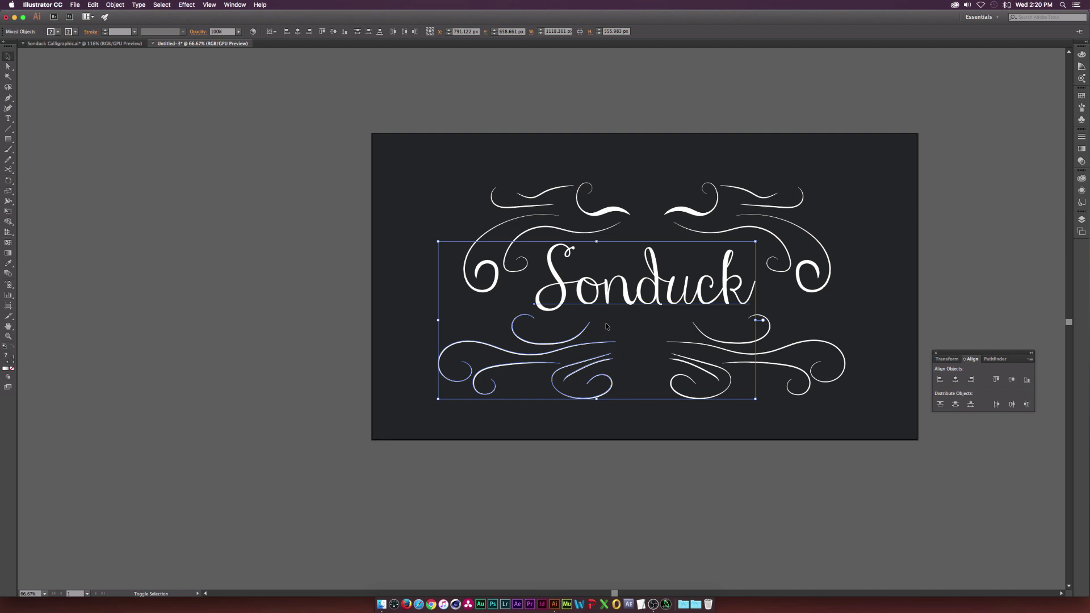
shift+click(608, 305)
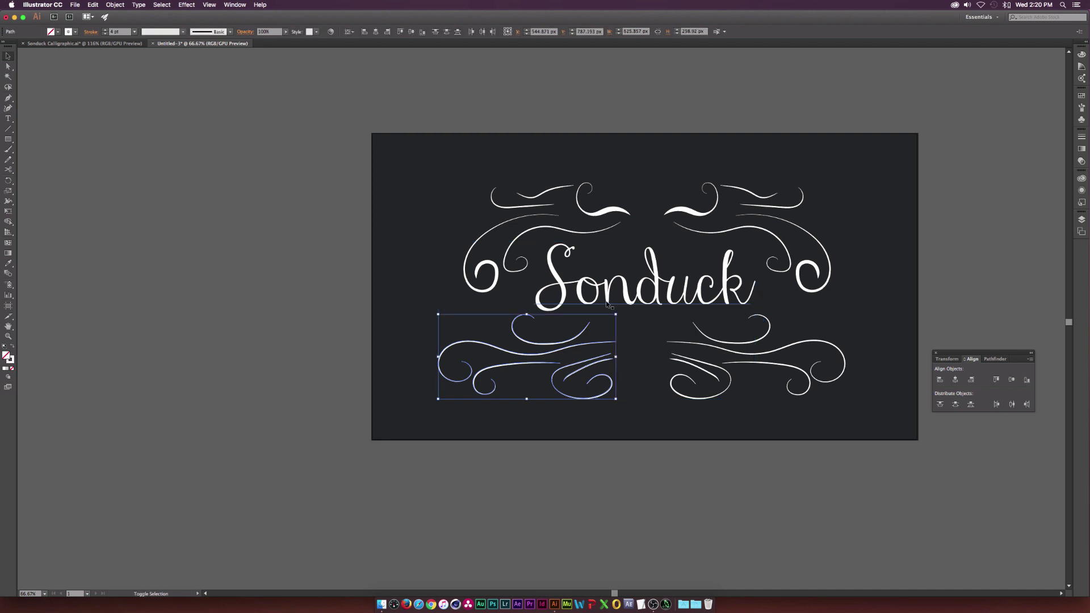
key(shift+Left)
key(shift+Left)
key(shift+Left)
key(shift+Left)
key(shift+Left)
drag(634, 426, 851, 332)
shift+click(708, 298)
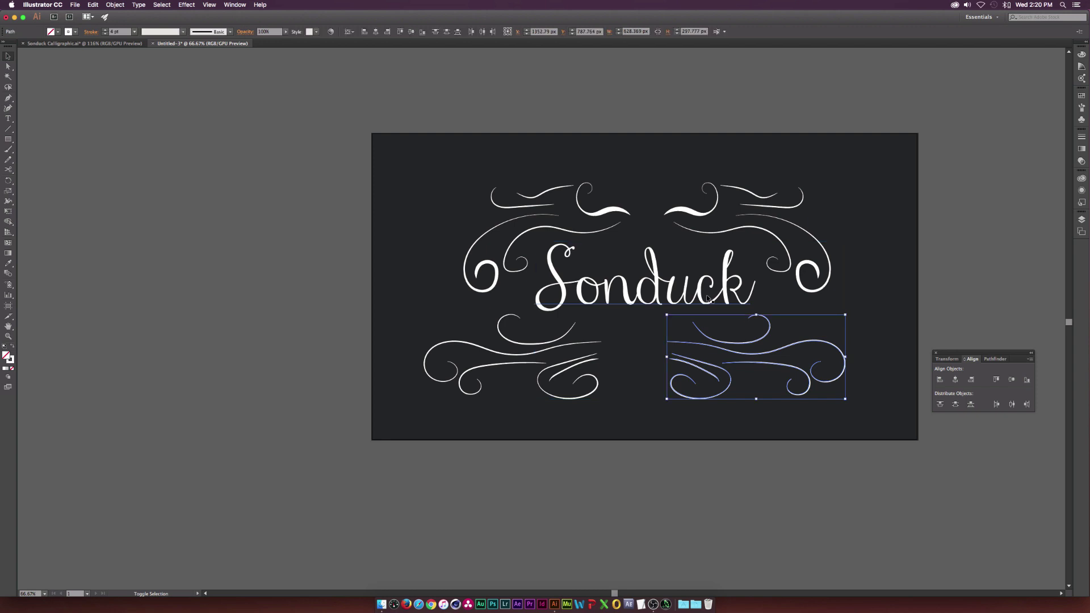
key(shift+Right)
key(shift+Right)
key(shift+Right)
key(shift+Right)
click(589, 419)
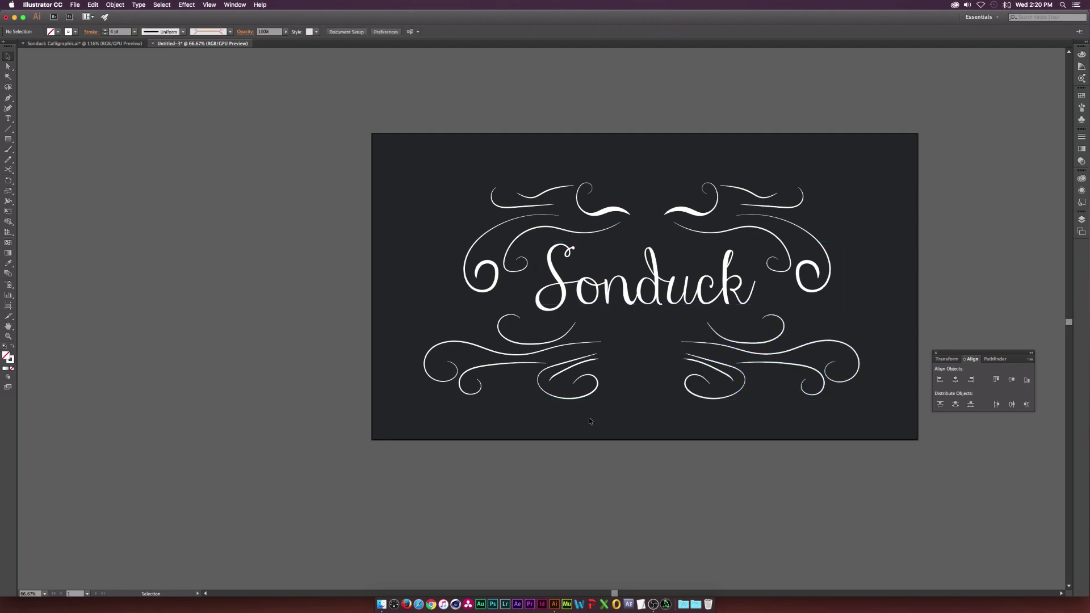
scroll(630, 387, up, 5)
scroll(630, 386, down, 3)
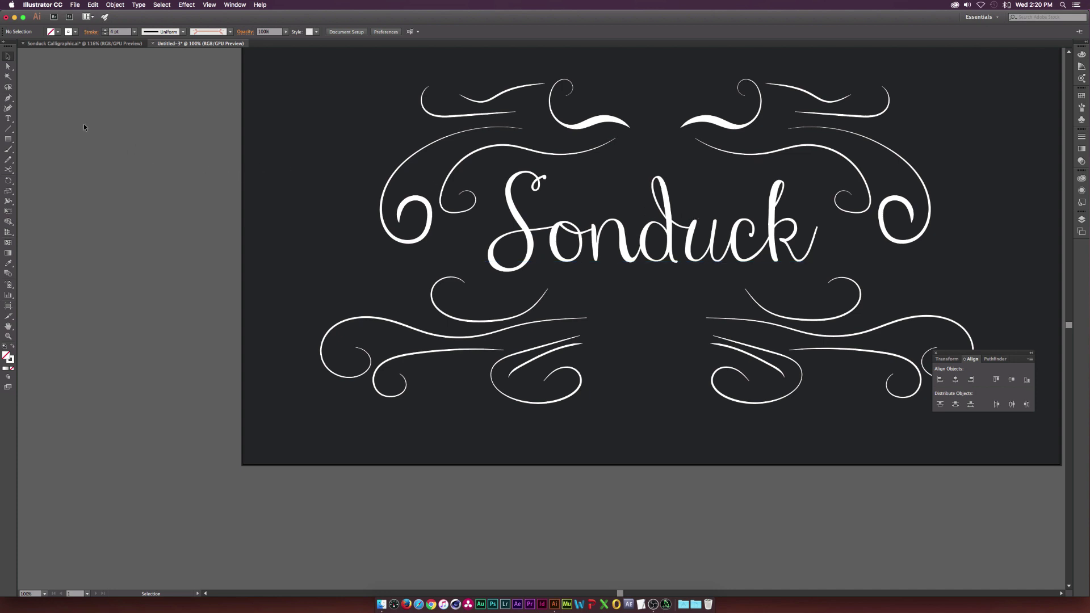
- Choose the Type tool and check the current font family in the font list
click(8, 119)
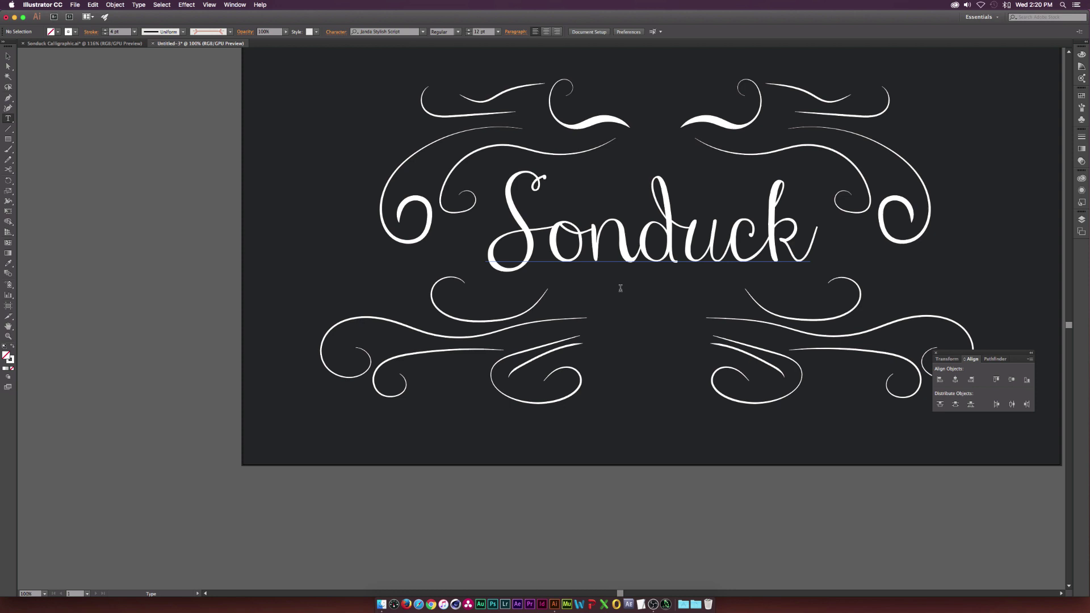
click(409, 30)
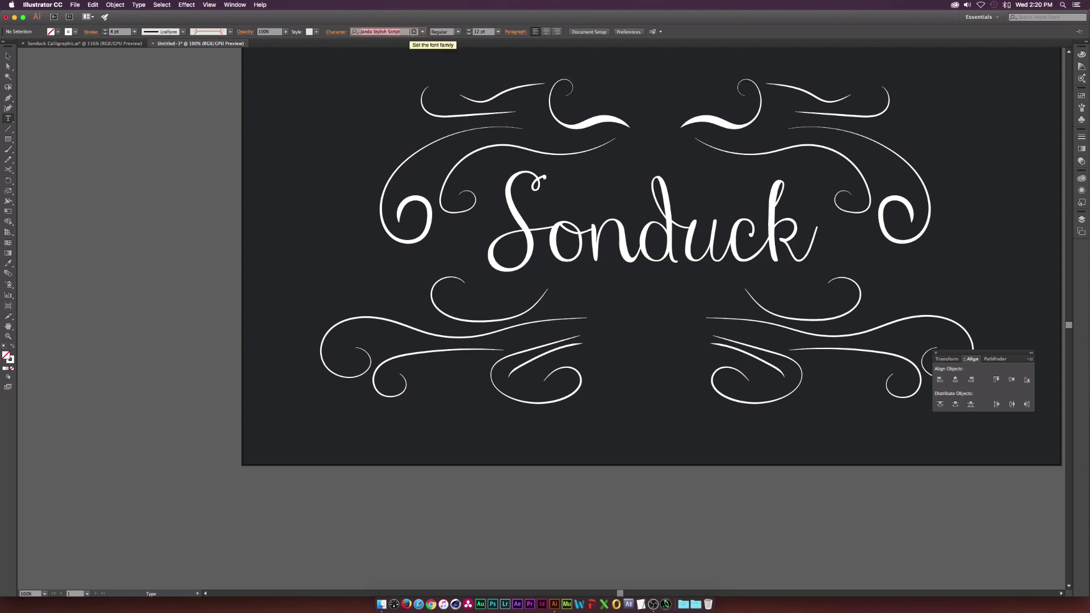
click(423, 32)
key(super+a)
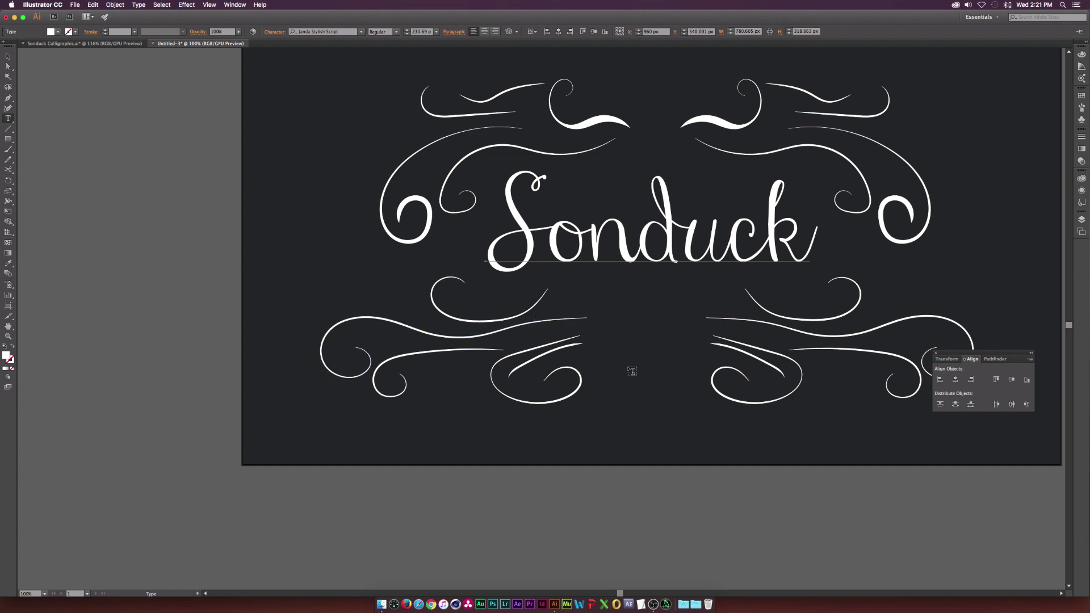
- Type TUTORIALS below Sonduck and give it a white fill
click(627, 369)
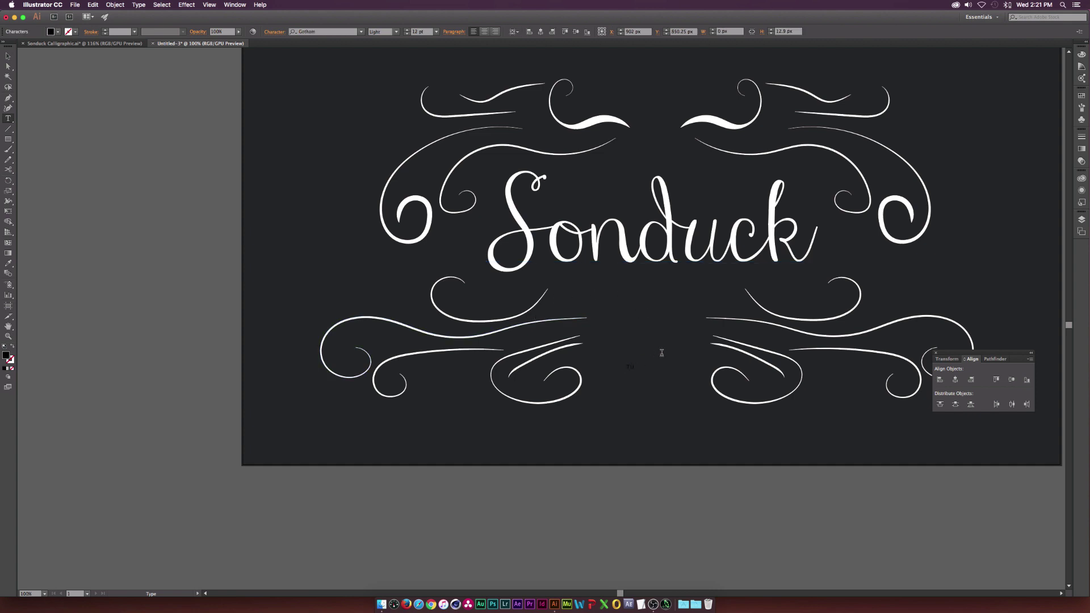
text(ES)
key(super+a)
click(58, 35)
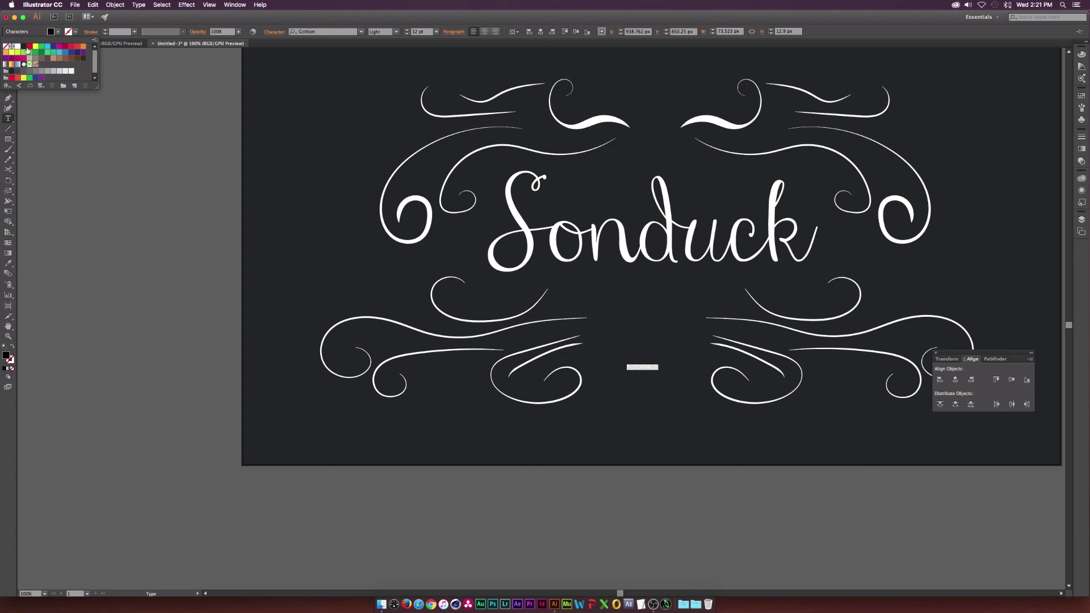
click(28, 52)
click(8, 55)
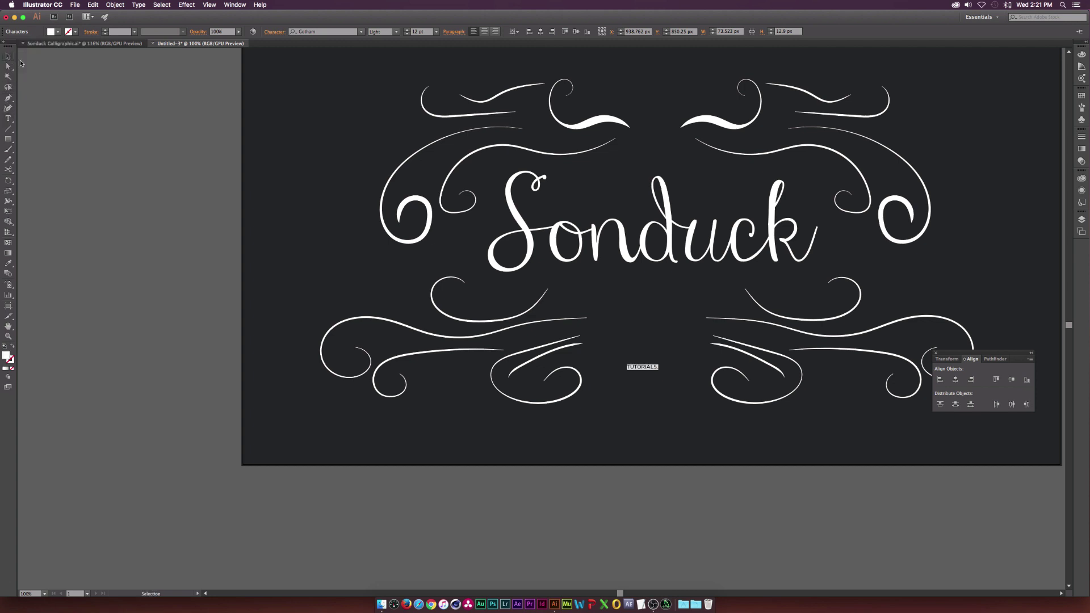
- Enlarge TUTORIALS. and paste a duplicate just below it
drag(659, 364, 673, 278)
click(658, 333)
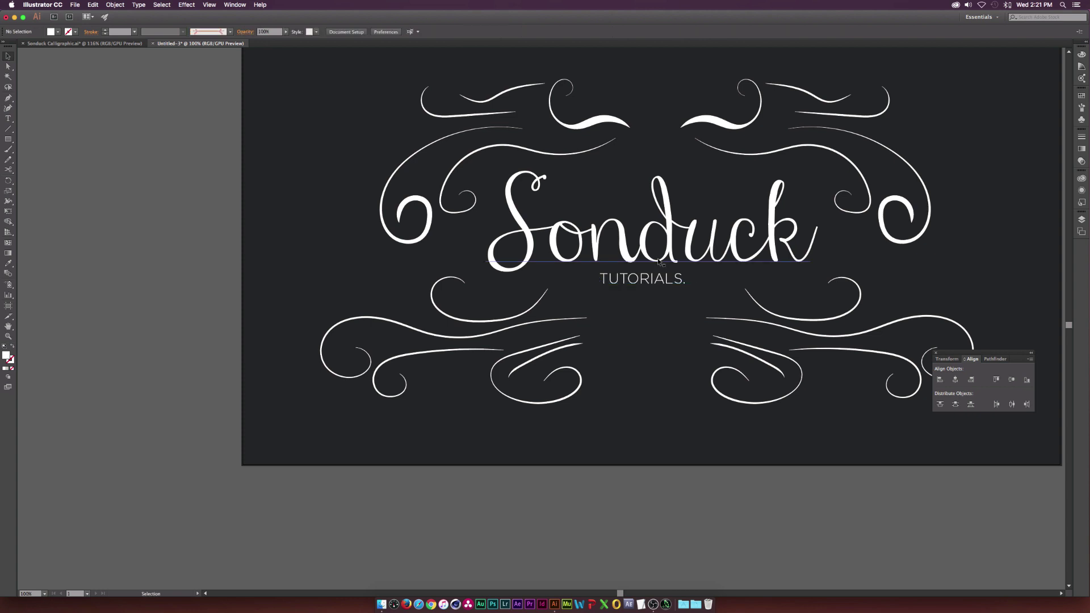
click(659, 281)
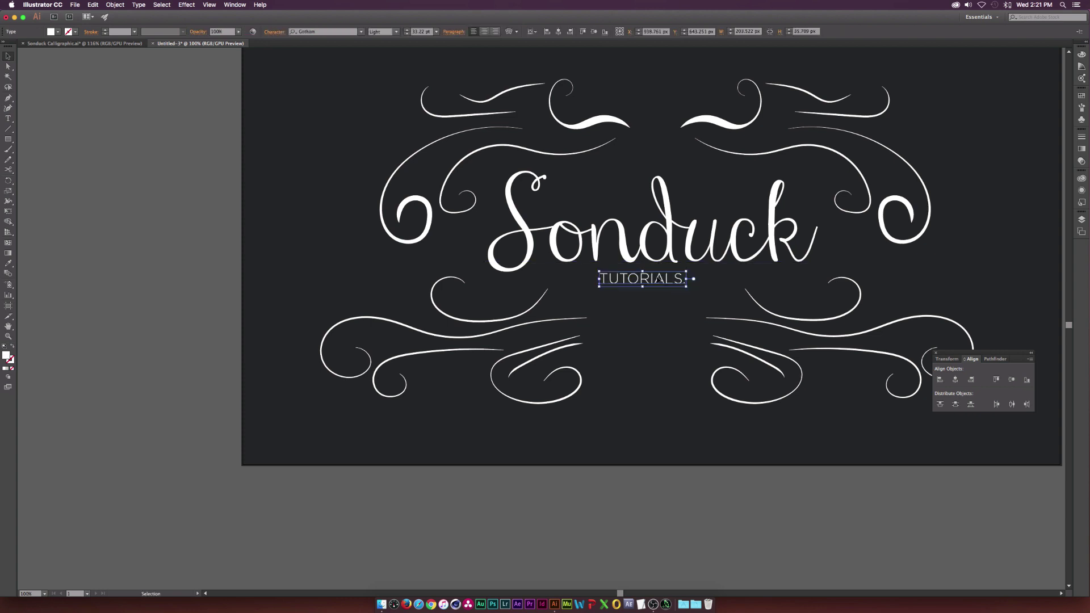
key(a)
key(super+c)
key(super+v)
key(v)
drag(536, 318, 644, 335)
double_click(644, 332)
triple_click(644, 333)
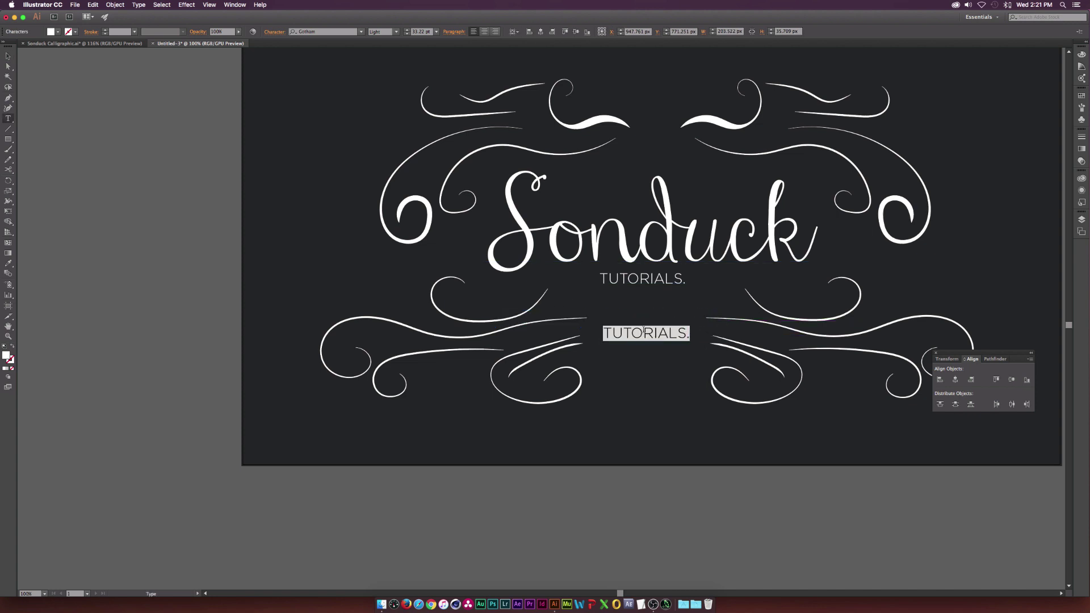
text(www.)
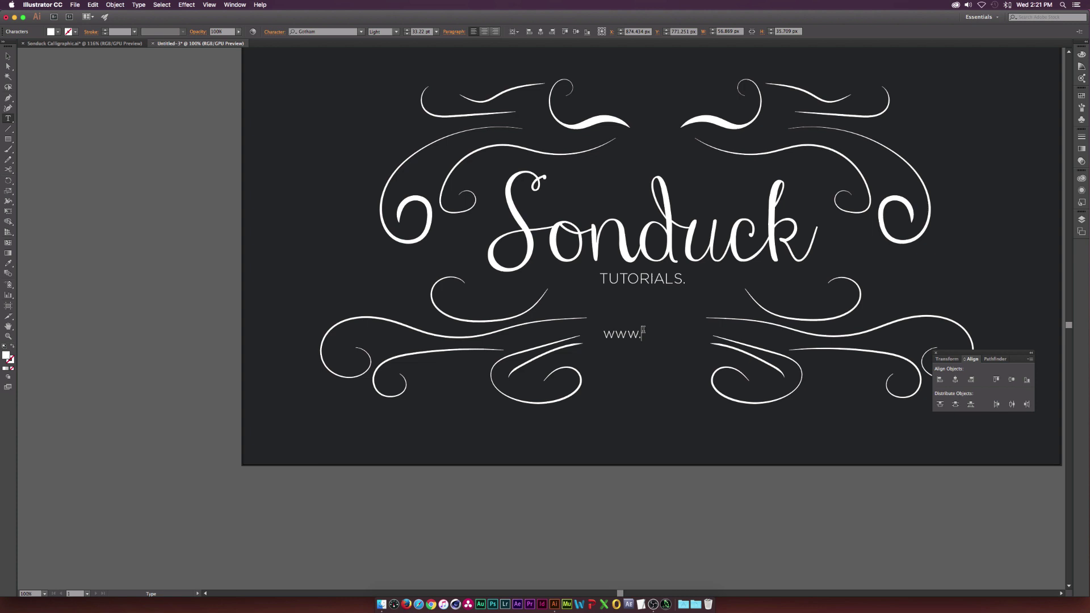
text(somdi)
key(BackSpace)
key(BackSpace)
key(BackSpace)
text(ndci)
text(uck)
text(film.com)
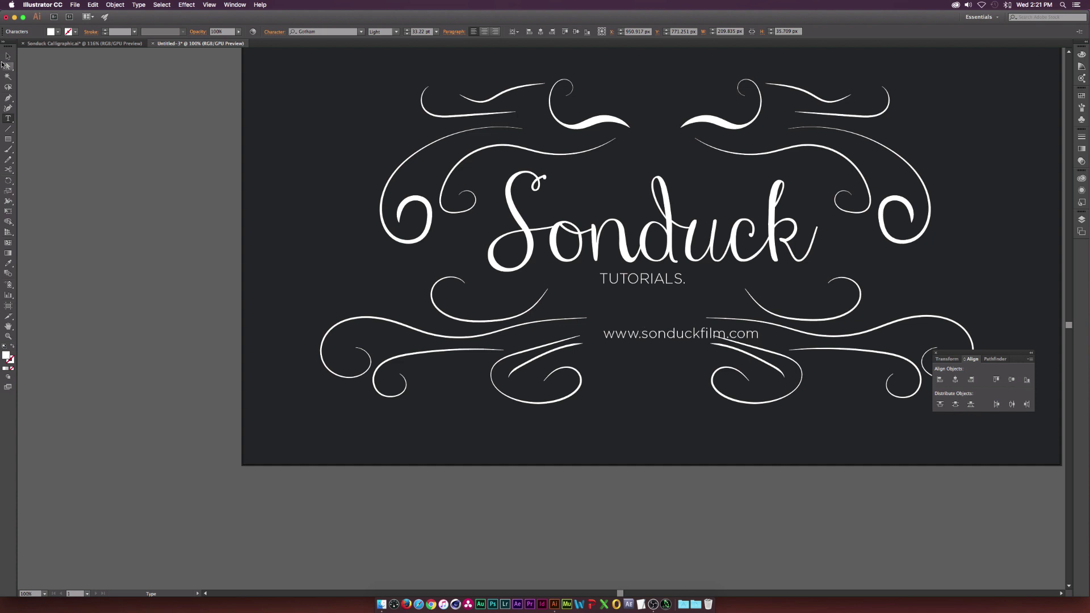
key(Escape)
drag(759, 326, 681, 342)
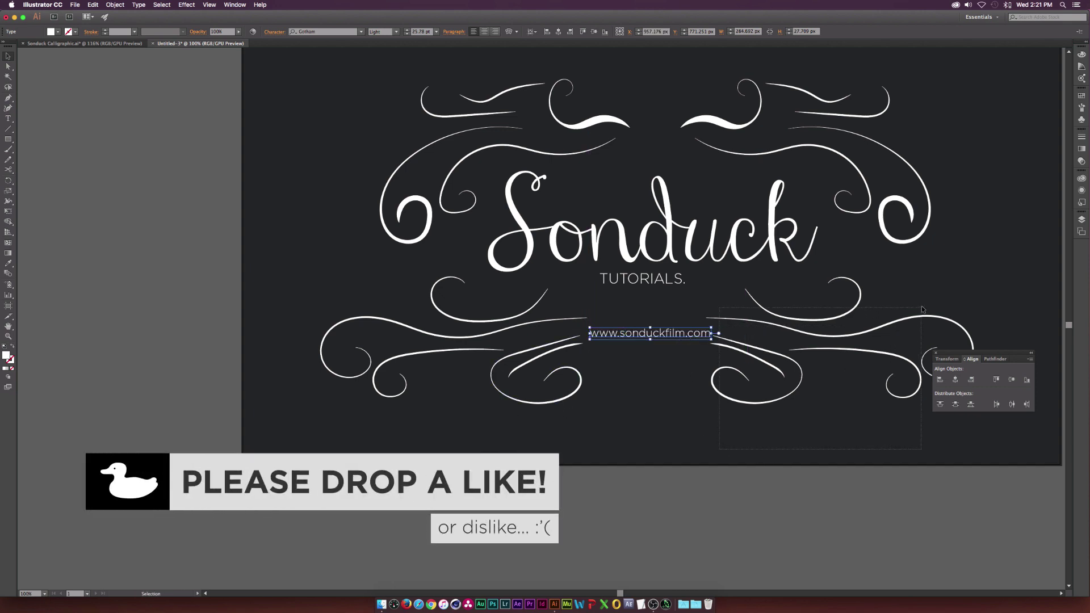
click(755, 402)
shift+click(746, 244)
shift+click(746, 244)
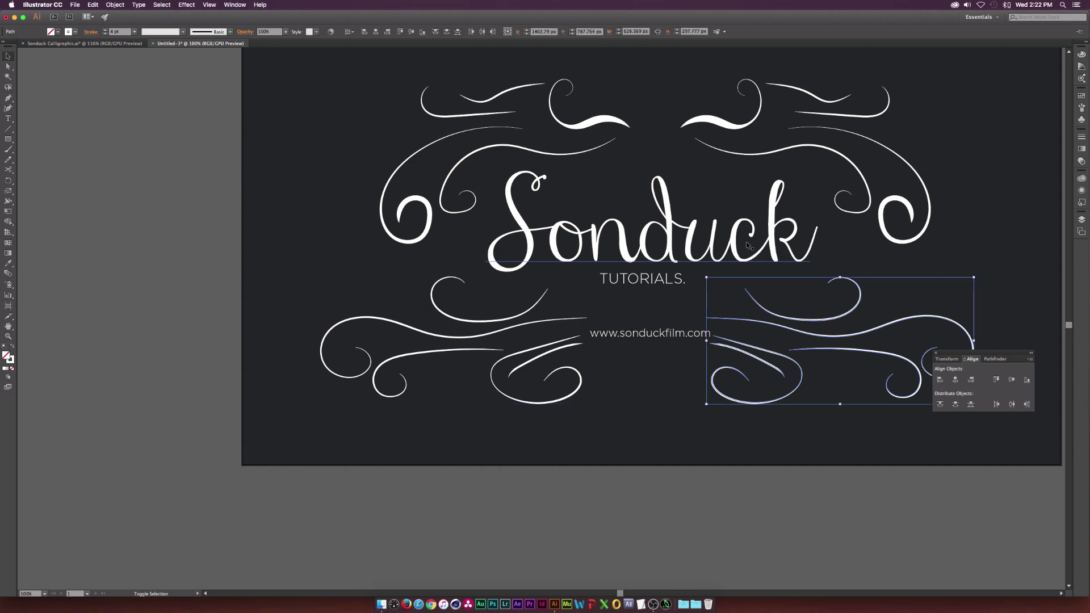
key(super+shift+a)
key(super+plus)
key(super+plus)
key(super+minus)
key(super+minus)
key(super+minus)
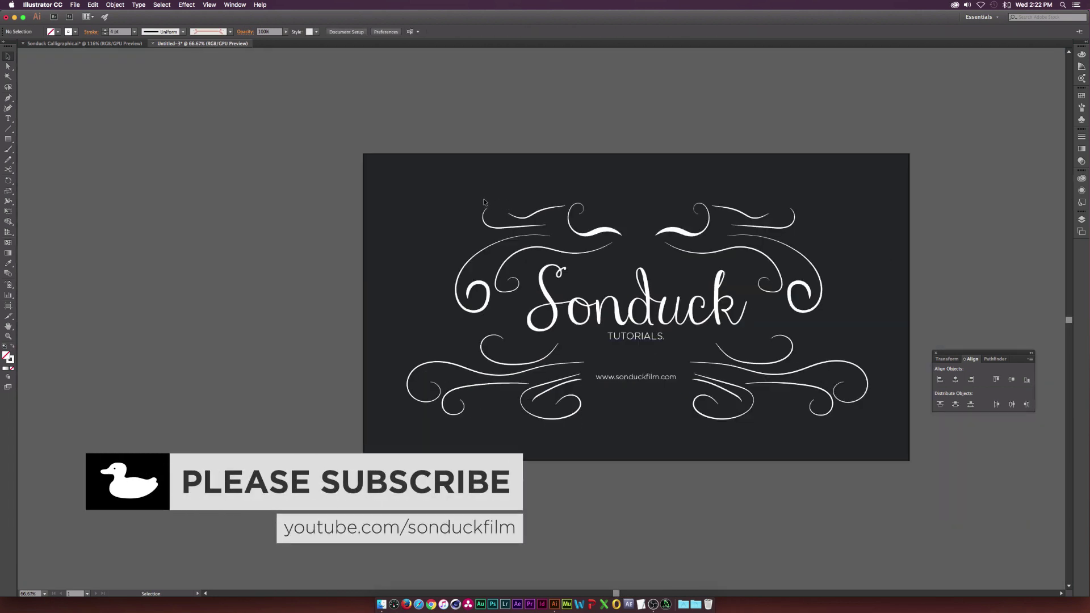
- Switch to Finder's Elements folder and Quick Look preview Demo.mov
key(super+Tab)
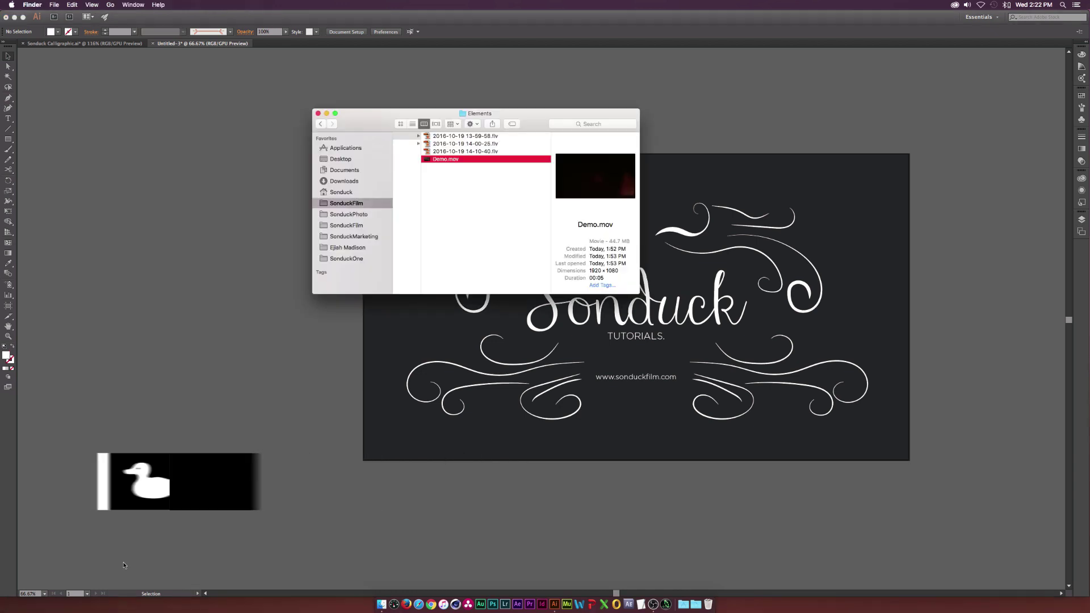
key(space)
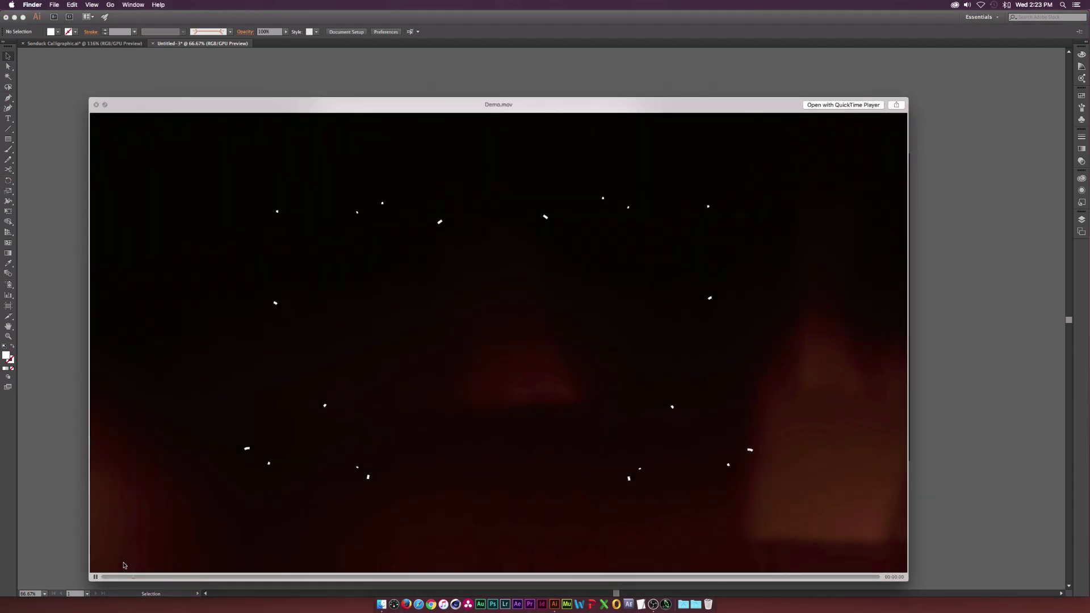